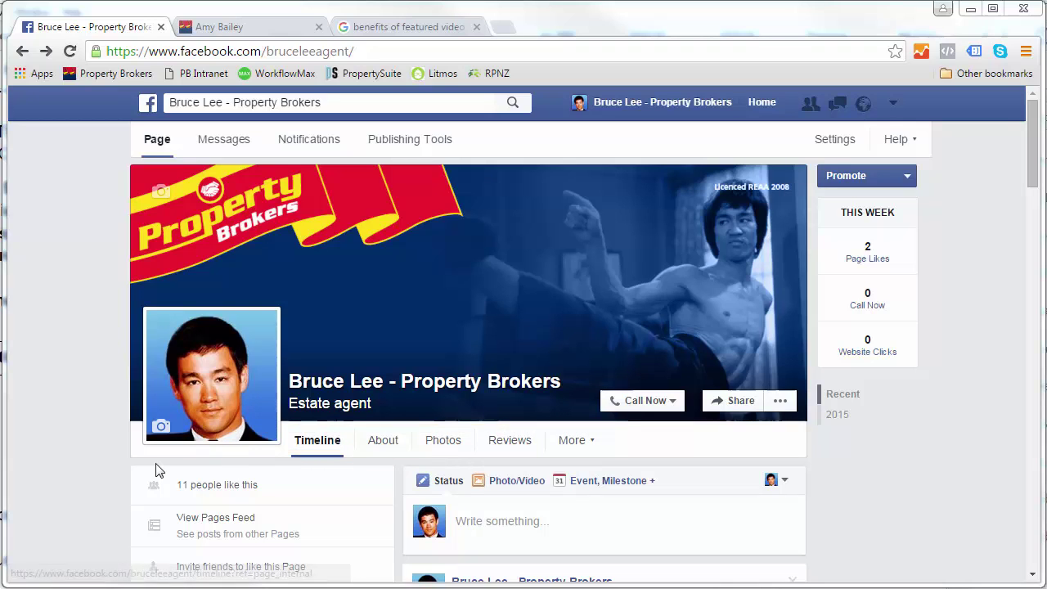
Step: Scroll through the business page to review its sections
{"action": "scroll", "coordinate": [327, 432], "scroll_direction": "down", "scroll_amount": 2}
{"action": "scroll", "coordinate": [346, 416], "scroll_direction": "down", "scroll_amount": 2}
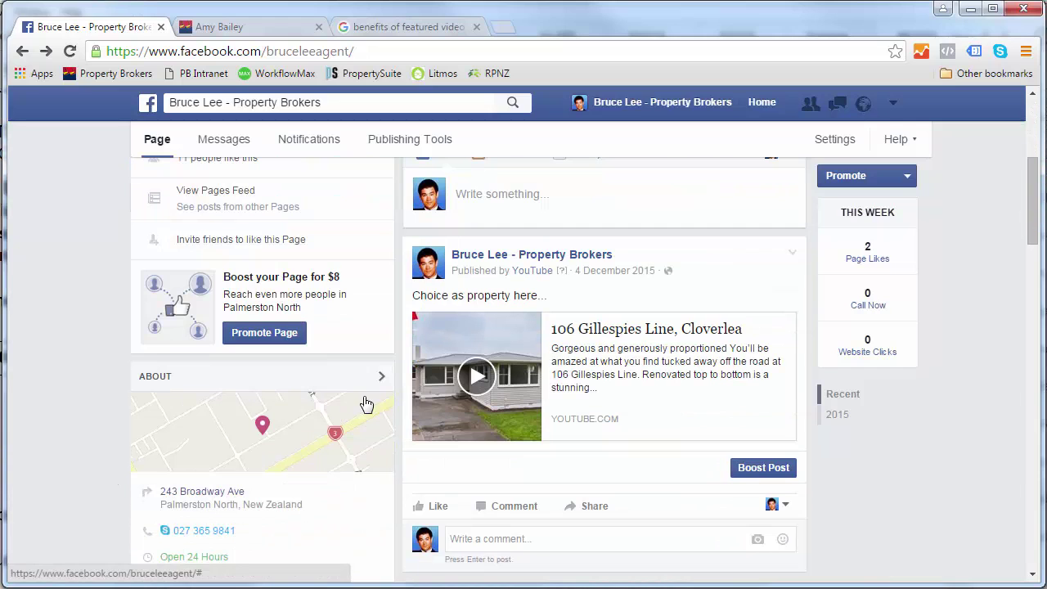
{"action": "scroll", "coordinate": [367, 346], "scroll_direction": "up", "scroll_amount": 3}
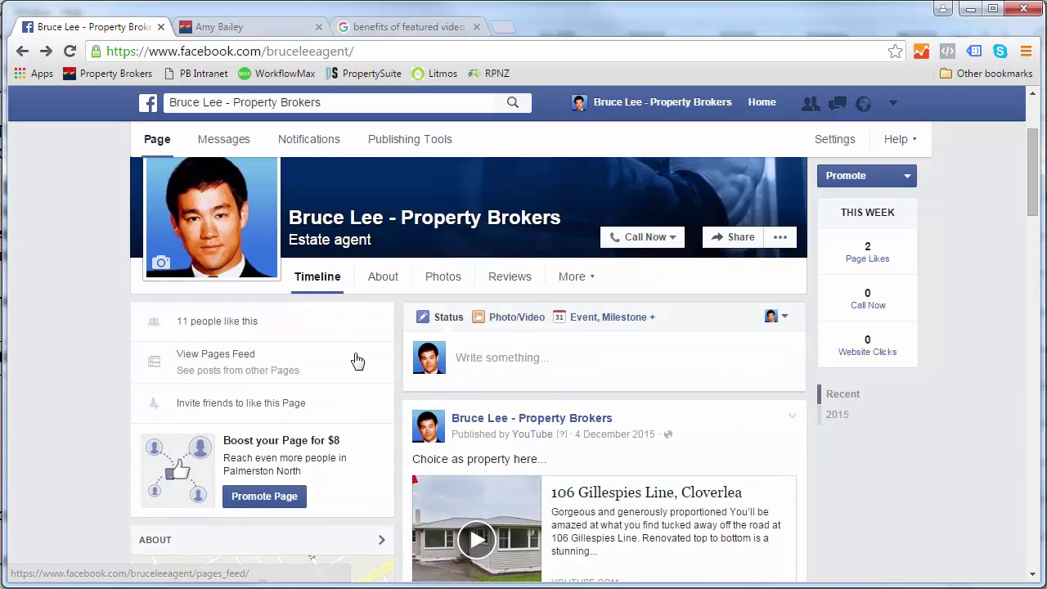
{"action": "scroll", "coordinate": [358, 360], "scroll_direction": "down", "scroll_amount": 2}
{"action": "scroll", "coordinate": [117, 437], "scroll_direction": "down", "scroll_amount": 2}
{"action": "scroll", "coordinate": [114, 465], "scroll_direction": "down", "scroll_amount": 3}
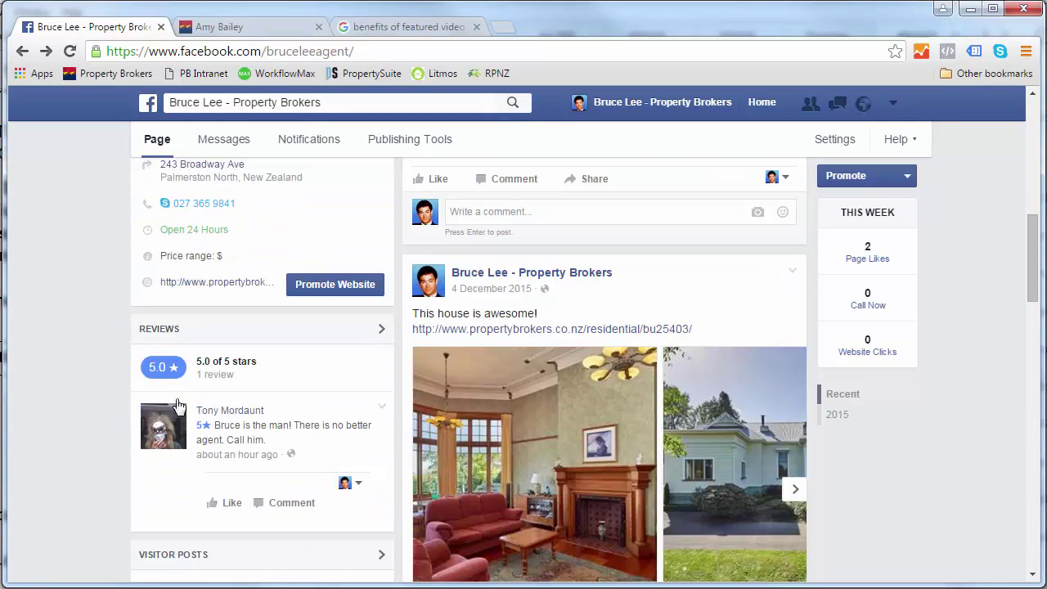
{"action": "scroll", "coordinate": [148, 446], "scroll_direction": "down", "scroll_amount": 2}
{"action": "scroll", "coordinate": [148, 448], "scroll_direction": "down", "scroll_amount": 3}
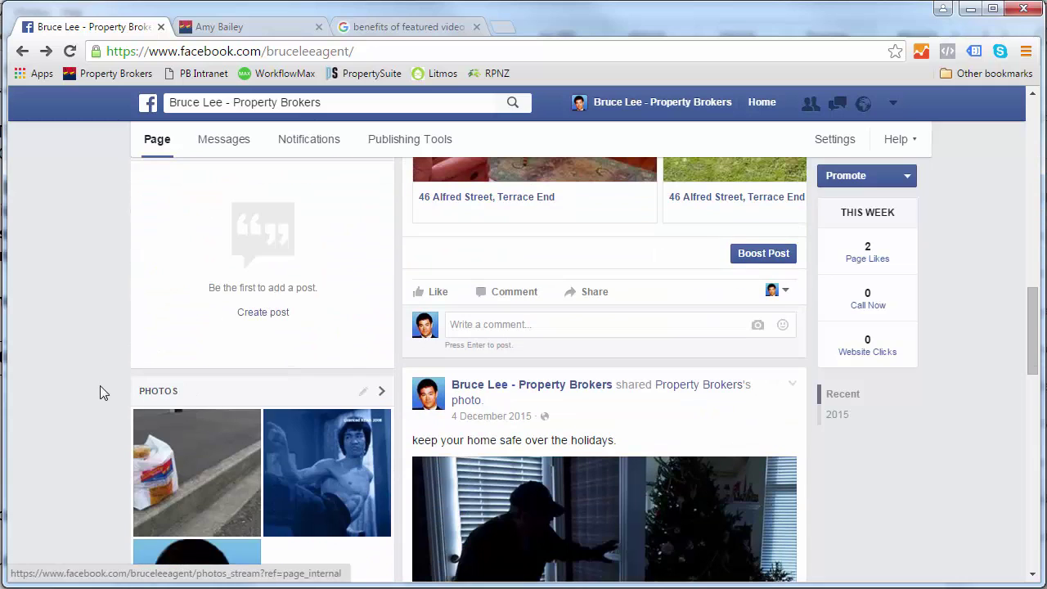
{"action": "scroll", "coordinate": [129, 420], "scroll_direction": "up", "scroll_amount": 4}
{"action": "scroll", "coordinate": [129, 420], "scroll_direction": "up", "scroll_amount": 3}
{"action": "scroll", "coordinate": [131, 418], "scroll_direction": "up", "scroll_amount": 3}
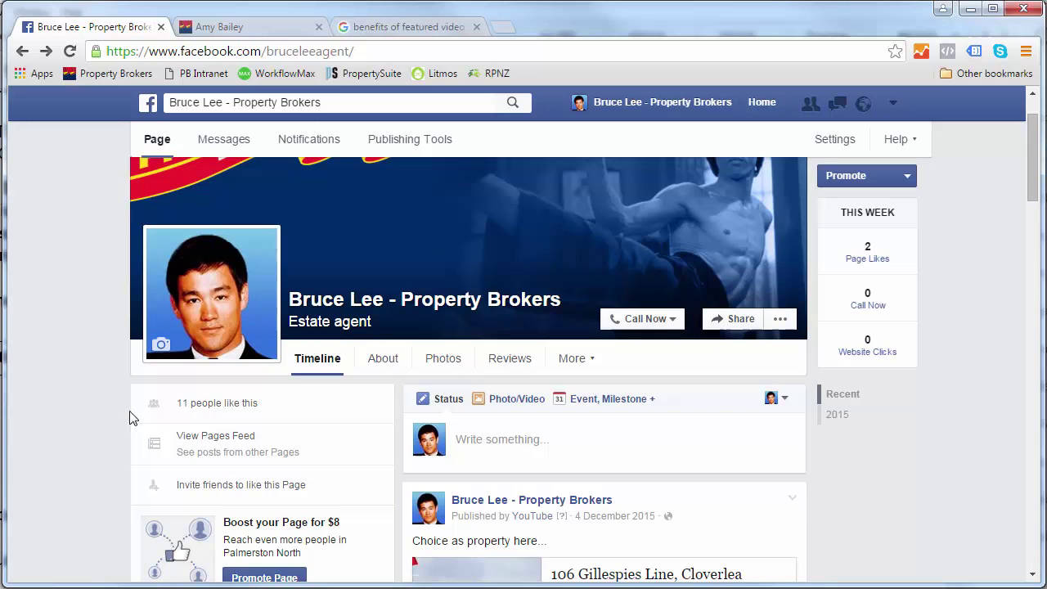
Step: In Manage Tabs, move Videos below About and Reviews above Photos, then save
{"action": "left_click", "coordinate": [594, 363]}
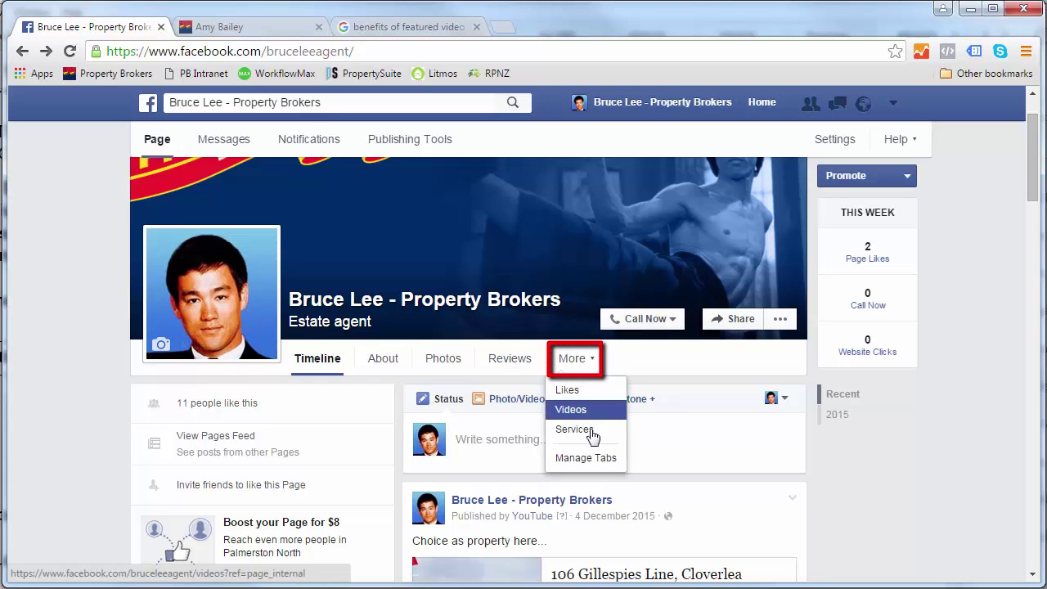
{"action": "left_click", "coordinate": [590, 458]}
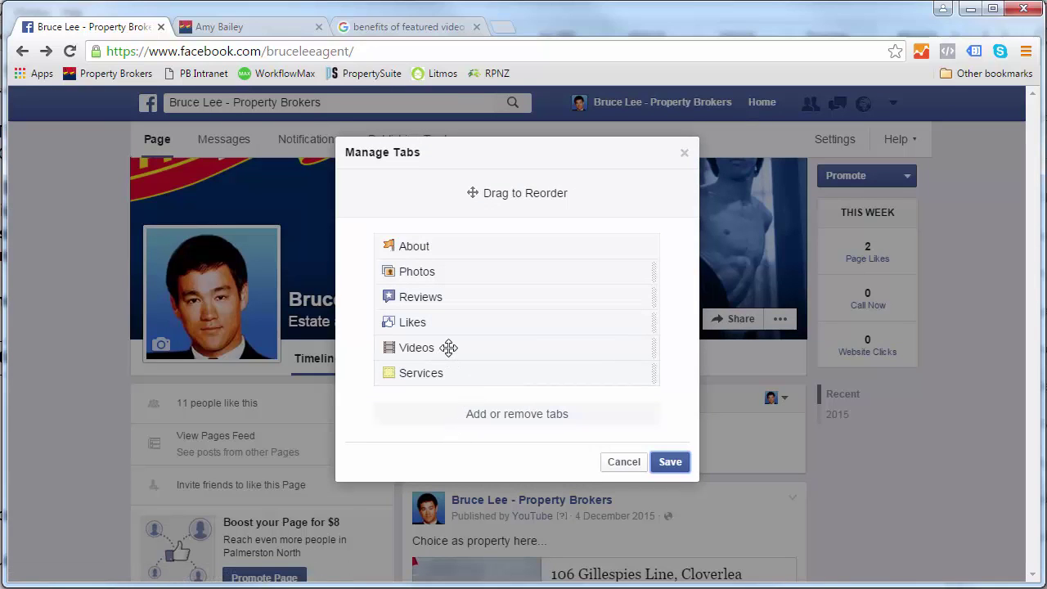
{"action": "left_click_drag", "start_coordinate": [448, 346], "coordinate": [452, 268]}
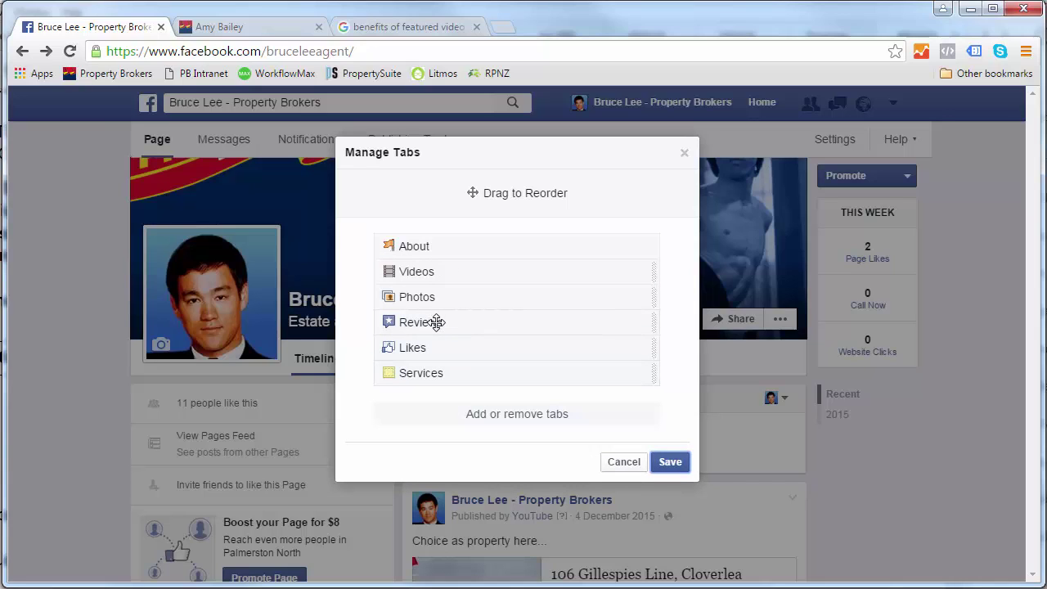
{"action": "mouse_move", "coordinate": [436, 322]}
{"action": "left_mouse_down"}
{"action": "mouse_move", "coordinate": [444, 297]}
{"action": "mouse_move", "coordinate": [432, 296]}
{"action": "left_mouse_up"}
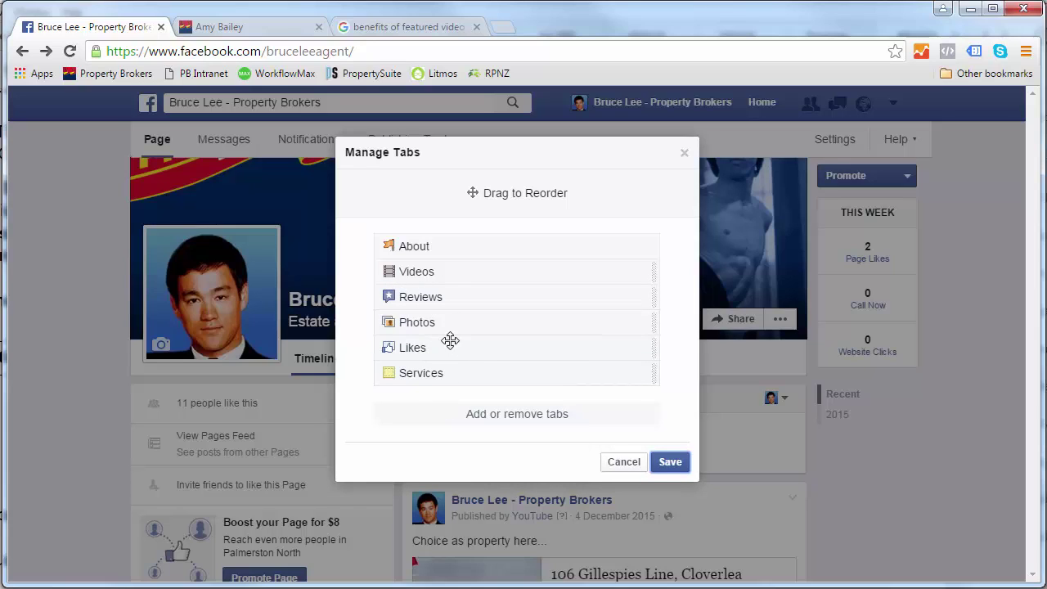
{"action": "left_click", "coordinate": [671, 466]}
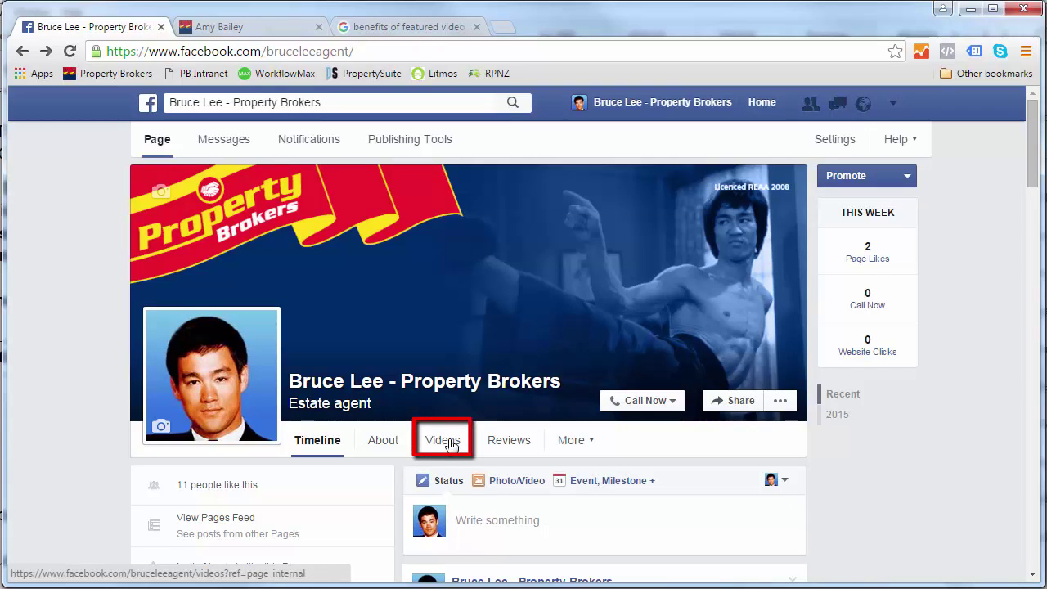
Step: Go to the Videos tab and view its empty All Videos area
{"action": "left_click", "coordinate": [450, 445]}
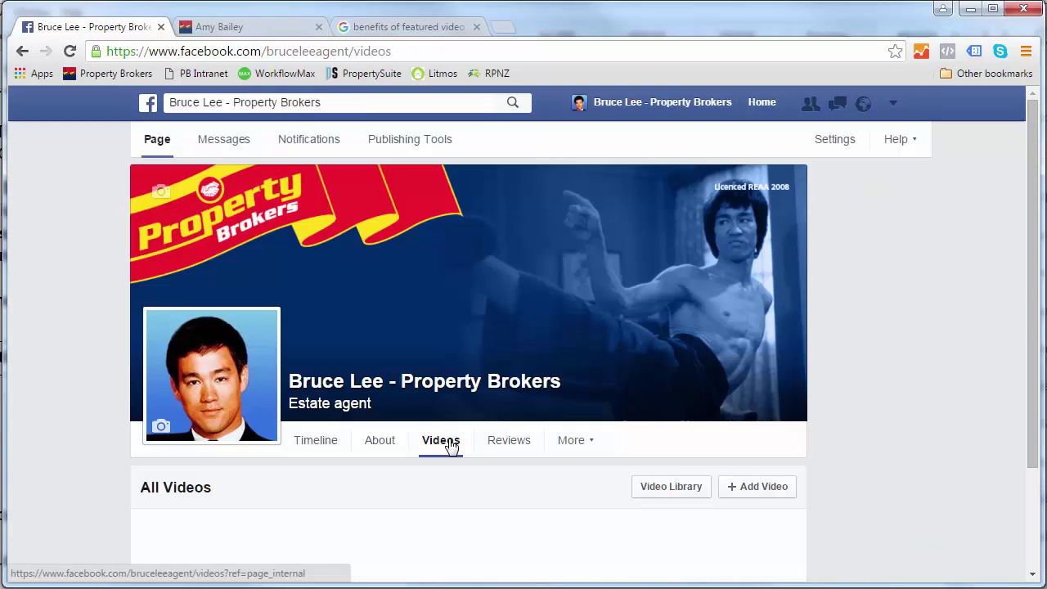
{"action": "scroll", "coordinate": [67, 454], "scroll_direction": "down", "scroll_amount": 2}
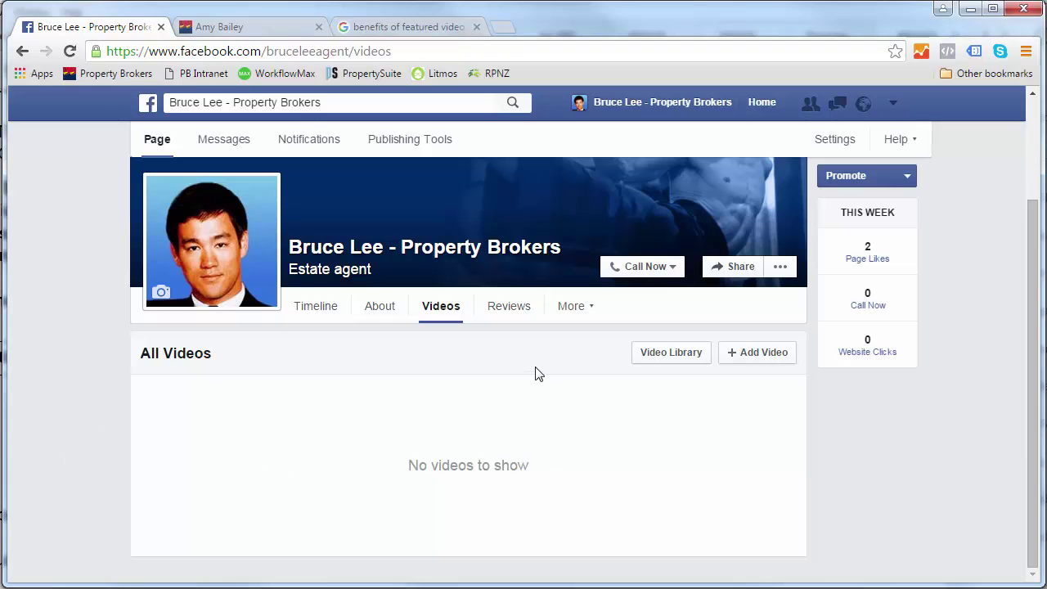
Step: Add a video, choosing the profile video MP4 from the Social Media folder
{"action": "left_click", "coordinate": [753, 354]}
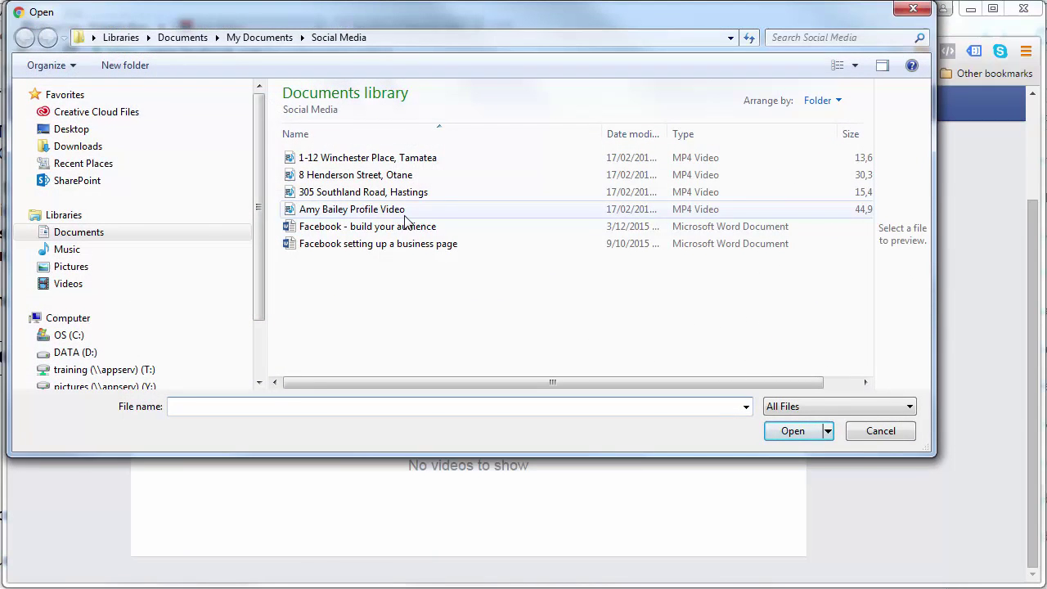
{"action": "double_click", "coordinate": [360, 211]}
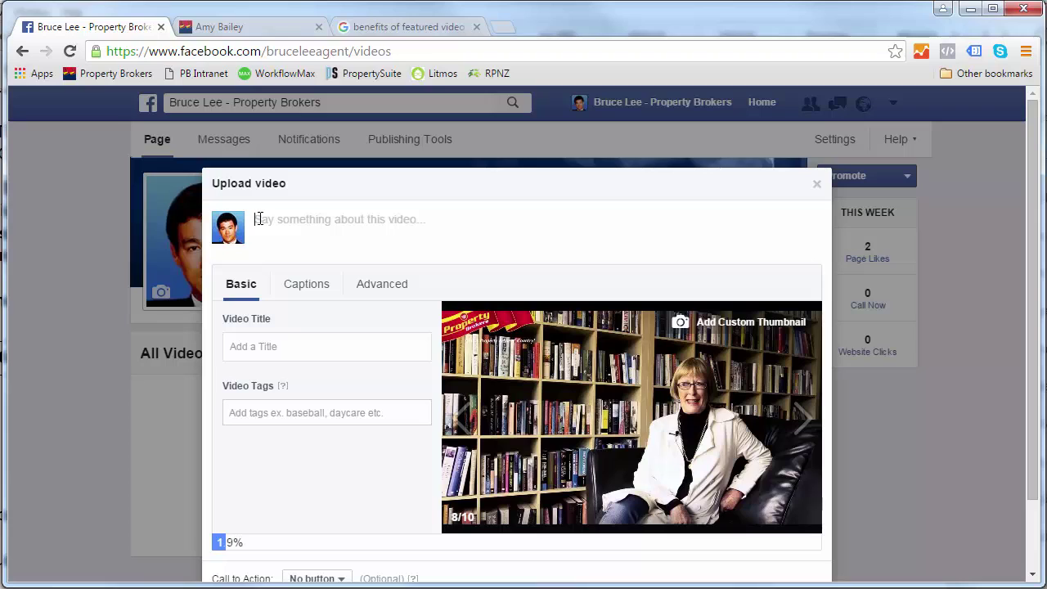
Step: Add description 'Check out my new profile video.' and title 'Amy Baylie - Kickarse realestate'
{"action": "left_click", "coordinate": [259, 219]}
{"action": "type", "text": "Check out my new profil"}
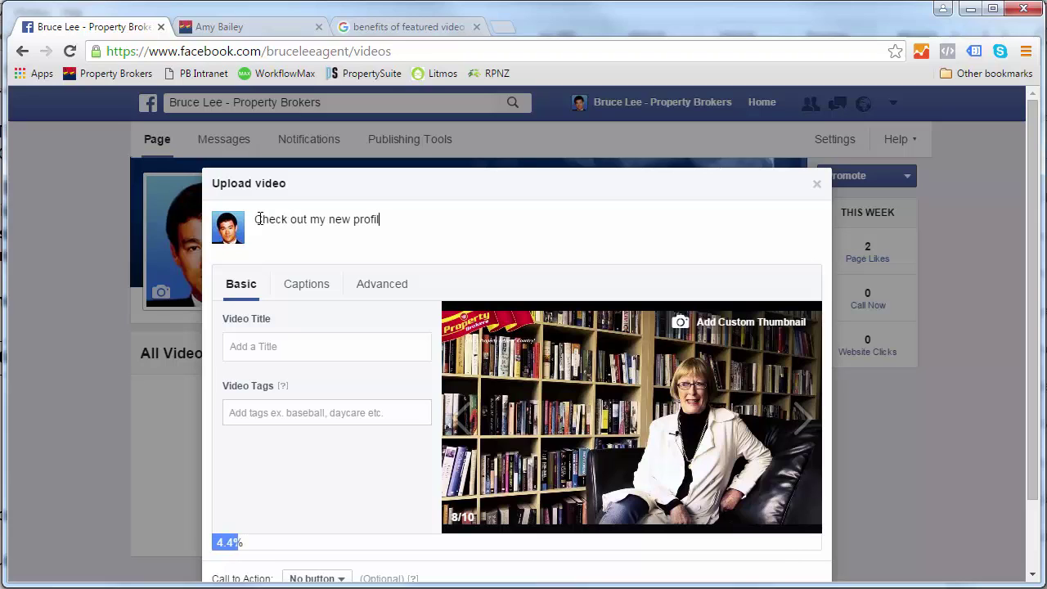
{"action": "type", "text": "e video."}
{"action": "left_click", "coordinate": [291, 349]}
{"action": "type", "text": "Amy Ba"}
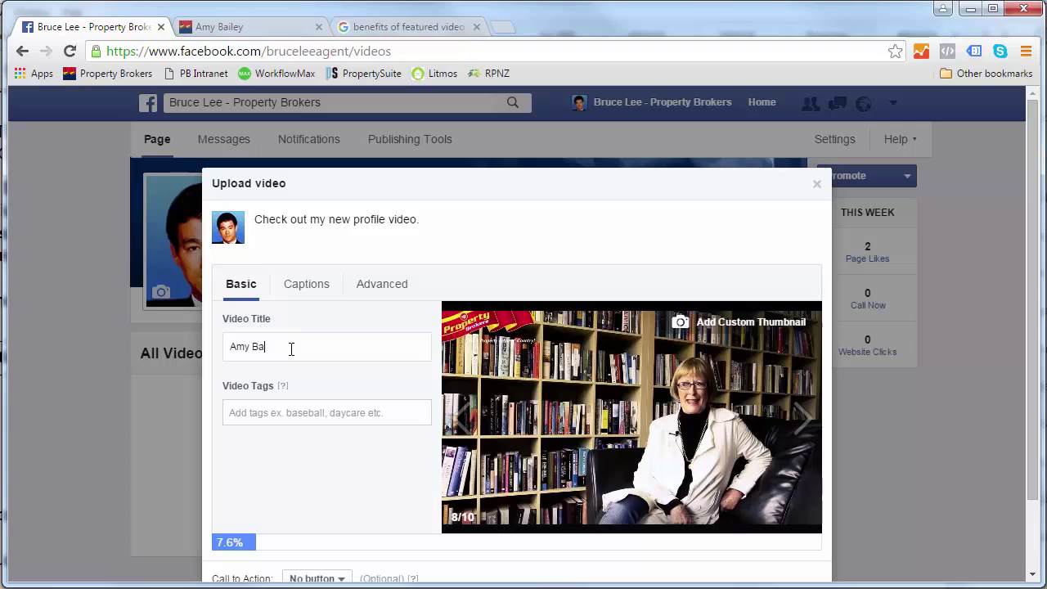
{"action": "type", "text": "ylie - Kickarse realest"}
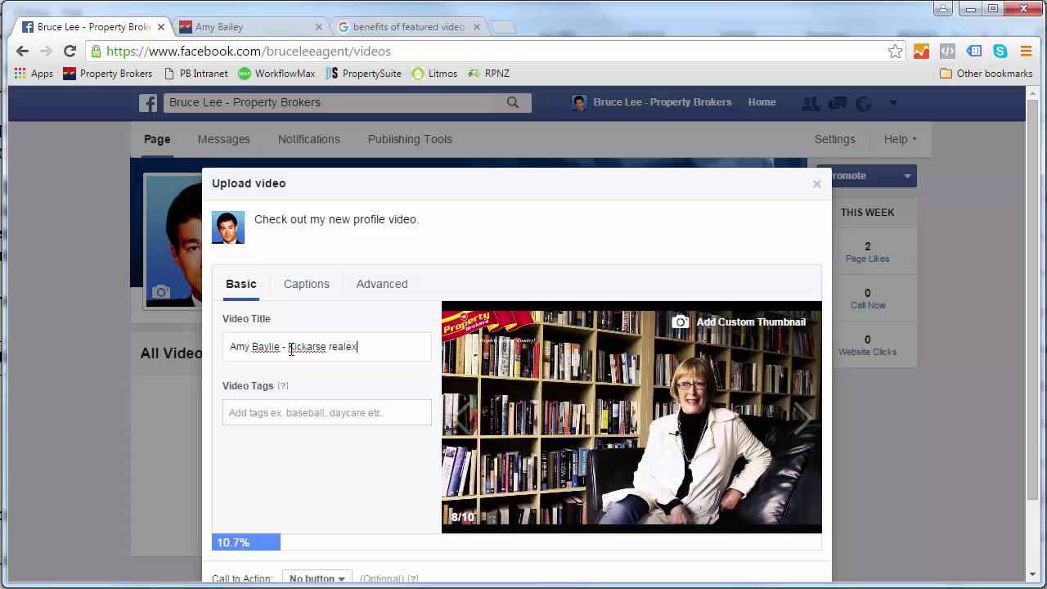
{"action": "type", "text": "ate"}
Step: Tag the video Real estate appraisal, Property and Real Estate Agents
{"action": "left_click", "coordinate": [315, 405]}
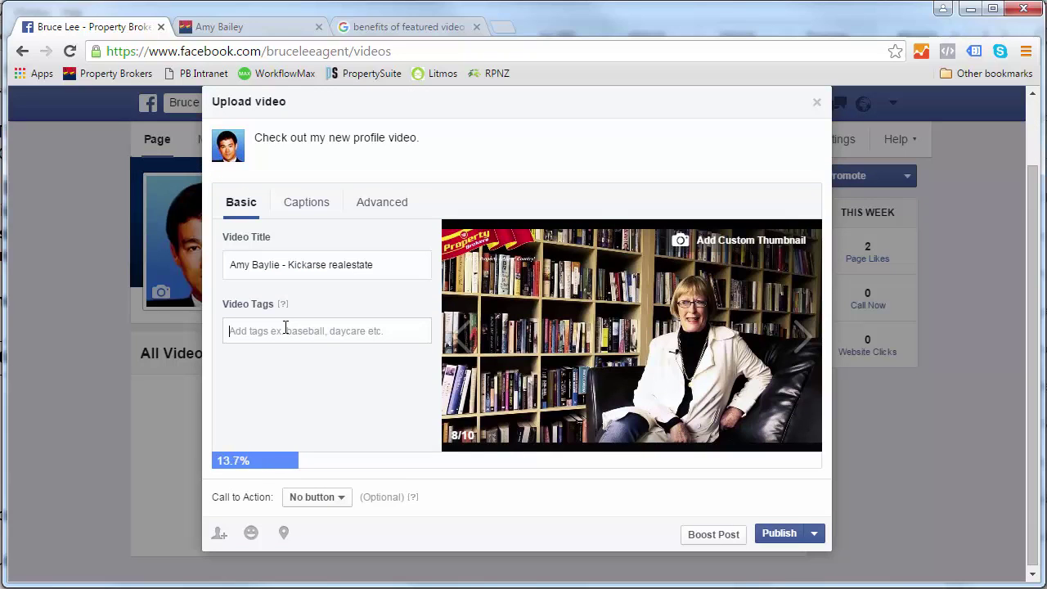
{"action": "type", "text": "real"}
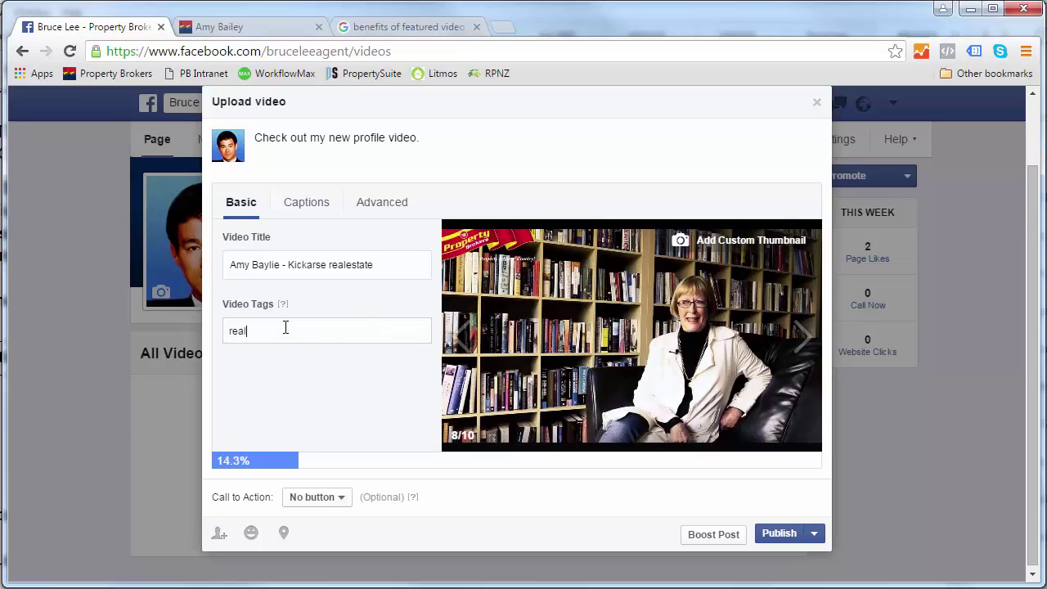
{"action": "type", "text": " estae"}
{"action": "key", "text": "BackSpace"}
{"action": "type", "text": "e"}
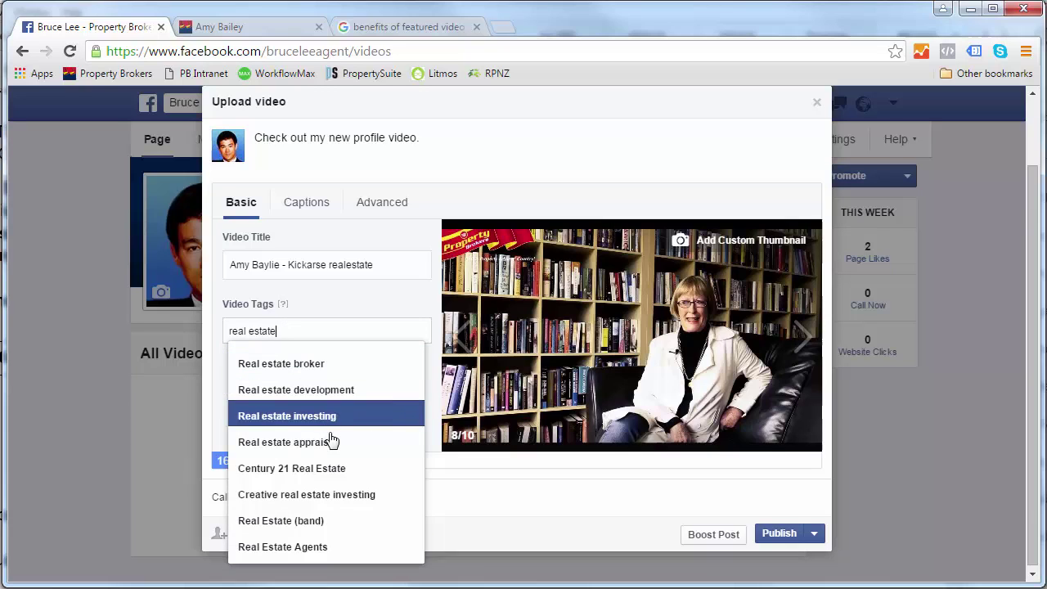
{"action": "left_click", "coordinate": [332, 446]}
{"action": "type", "text": "propert"}
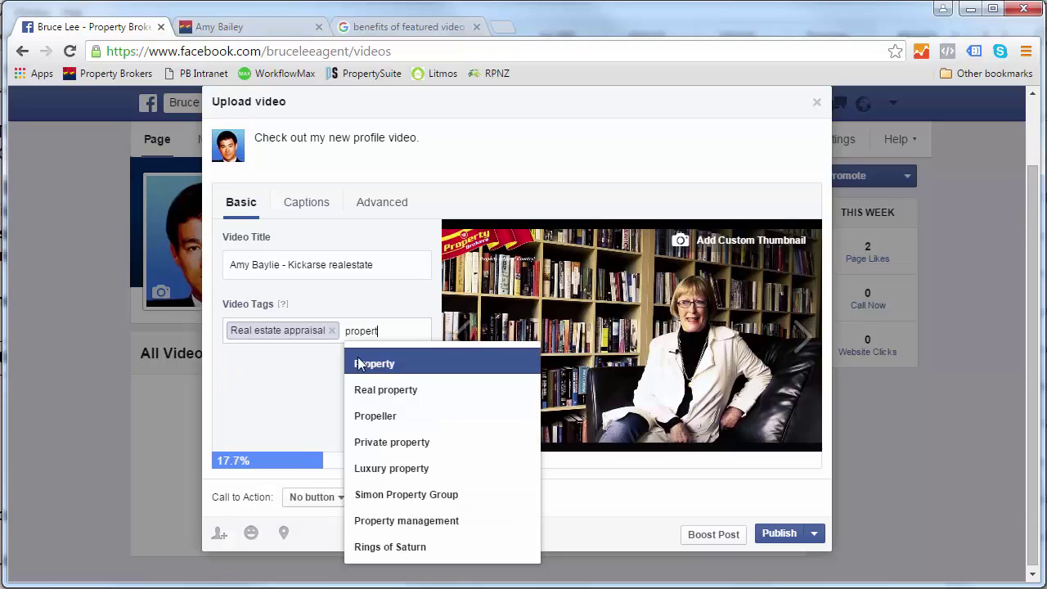
{"action": "left_click", "coordinate": [360, 364]}
{"action": "type", "text": "real estat"}
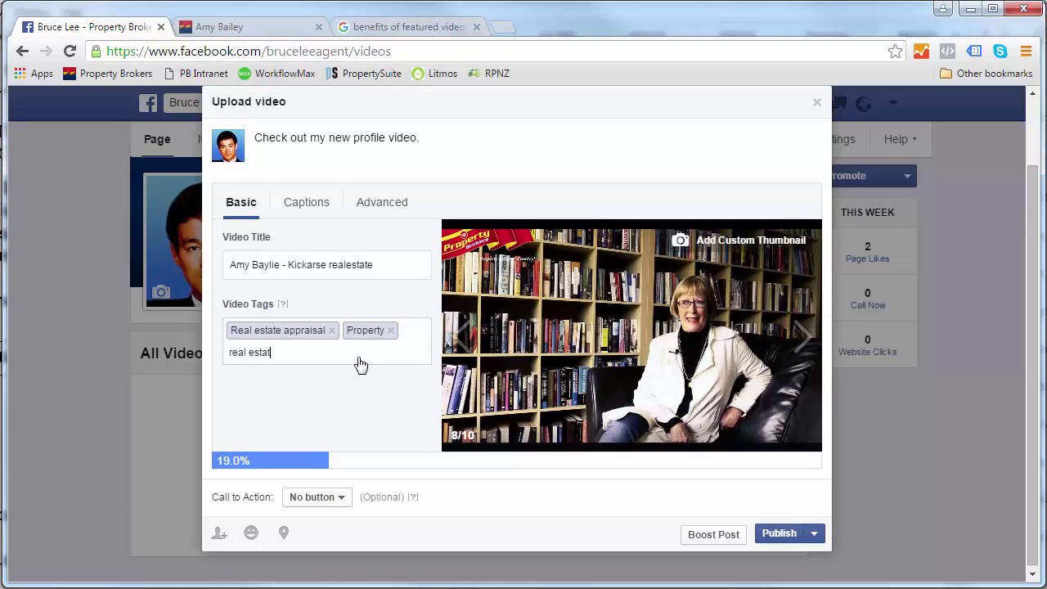
{"action": "type", "text": "e"}
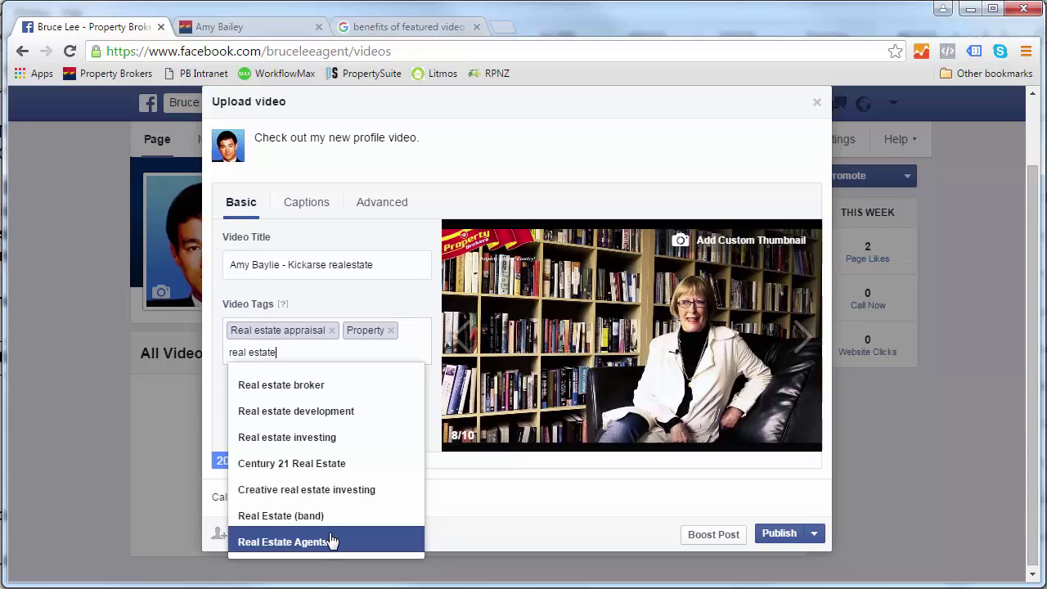
{"action": "left_click", "coordinate": [331, 541]}
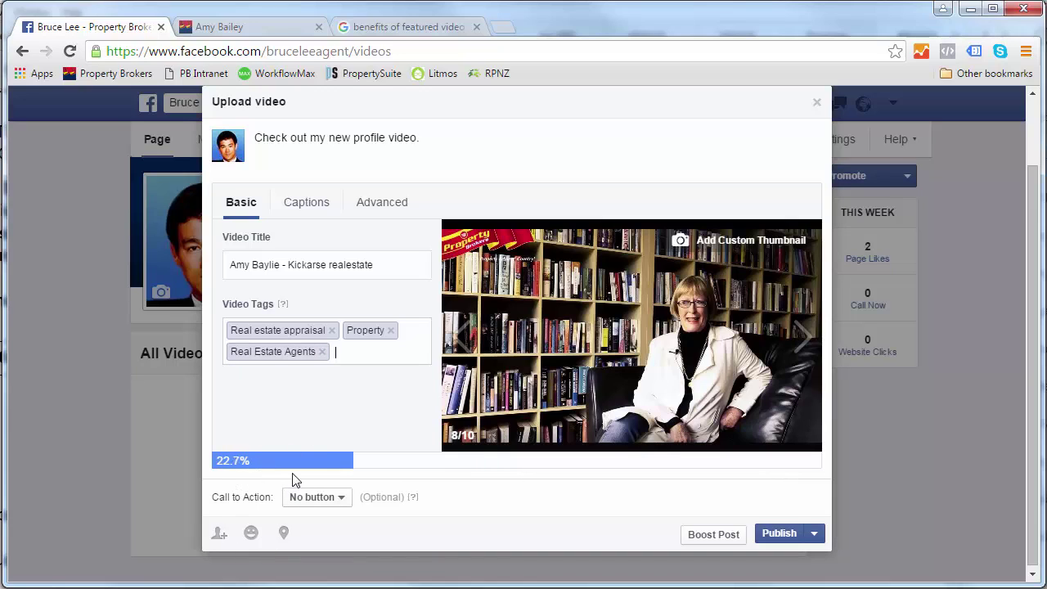
Step: Set the video's call to action to Learn More
{"action": "left_click", "coordinate": [341, 505]}
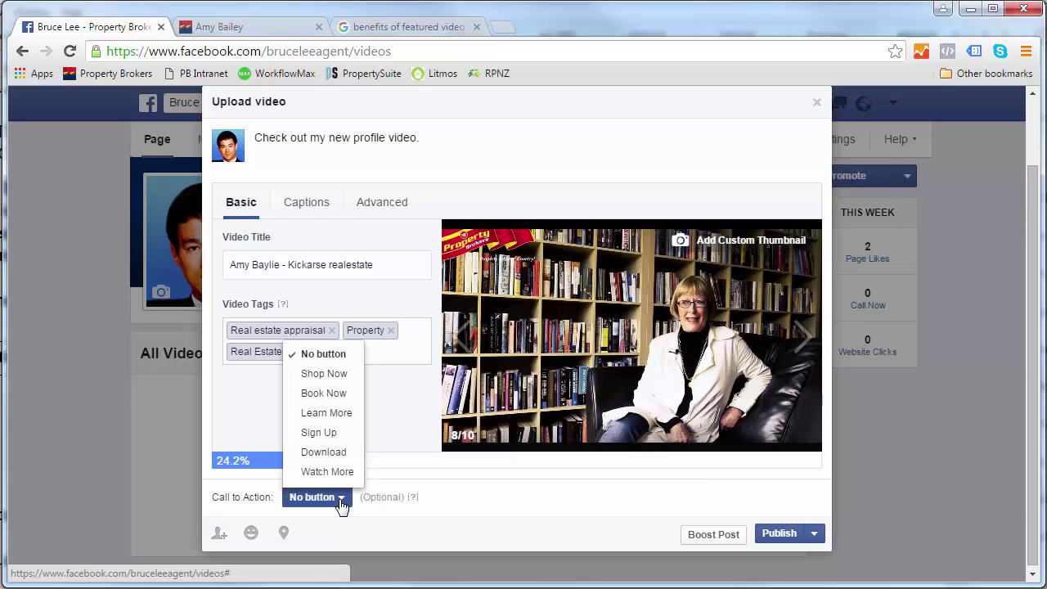
{"action": "left_click", "coordinate": [338, 416]}
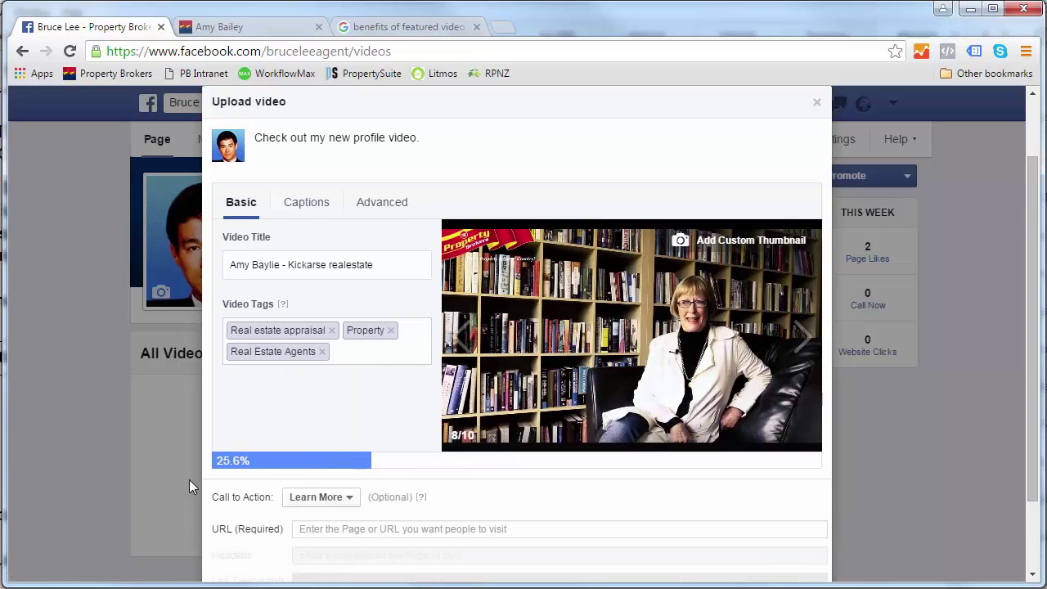
{"action": "scroll", "coordinate": [123, 504], "scroll_direction": "down", "scroll_amount": 1}
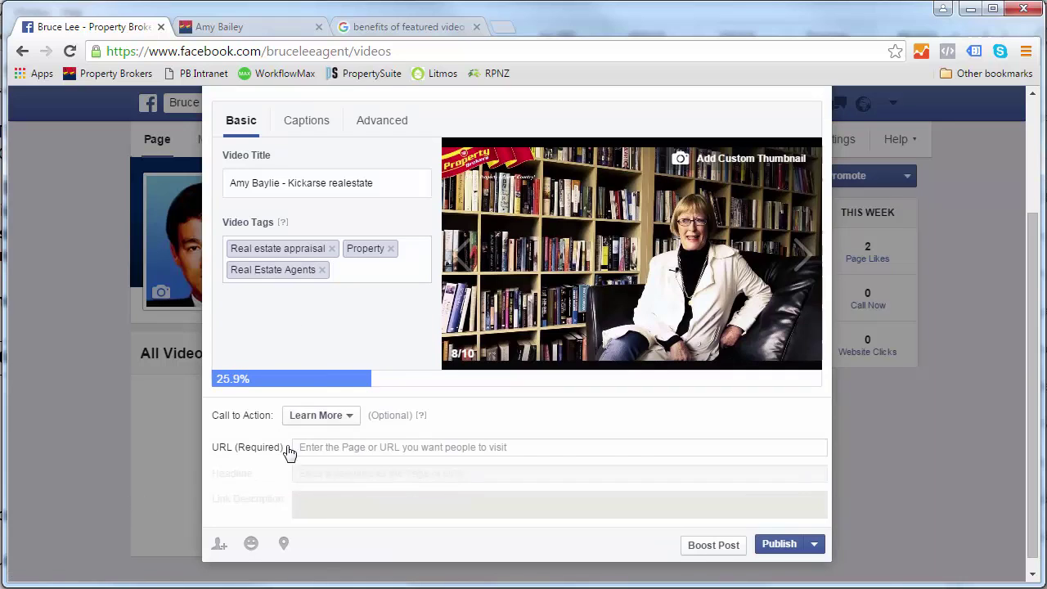
{"action": "left_click", "coordinate": [255, 30]}
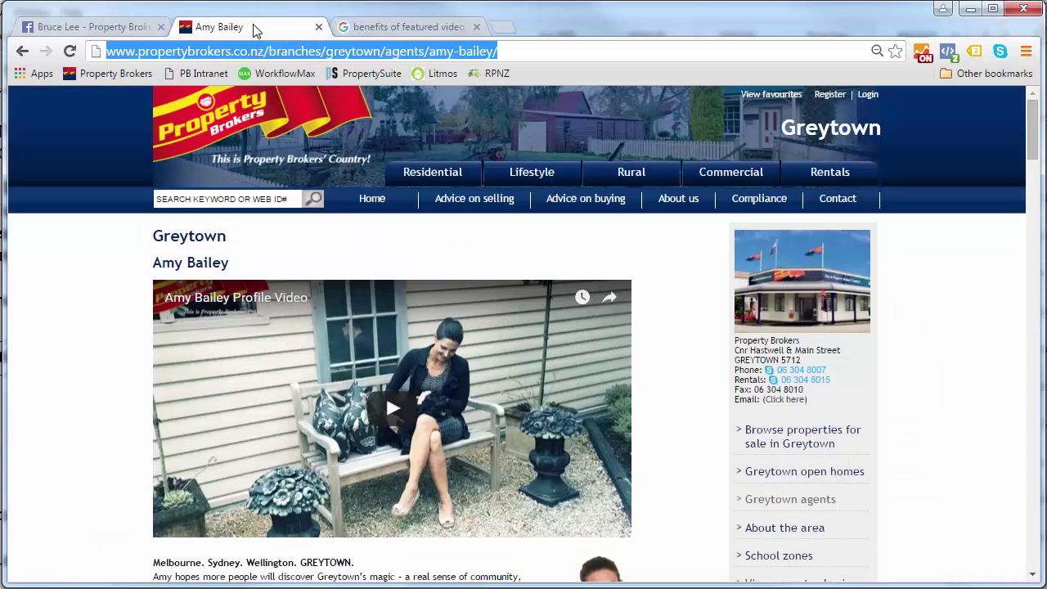
{"action": "scroll", "coordinate": [95, 330], "scroll_direction": "down", "scroll_amount": 1}
{"action": "scroll", "coordinate": [103, 369], "scroll_direction": "up", "scroll_amount": 1}
{"action": "scroll", "coordinate": [105, 372], "scroll_direction": "down", "scroll_amount": 3}
{"action": "scroll", "coordinate": [103, 369], "scroll_direction": "down", "scroll_amount": 2}
{"action": "scroll", "coordinate": [103, 369], "scroll_direction": "up", "scroll_amount": 4}
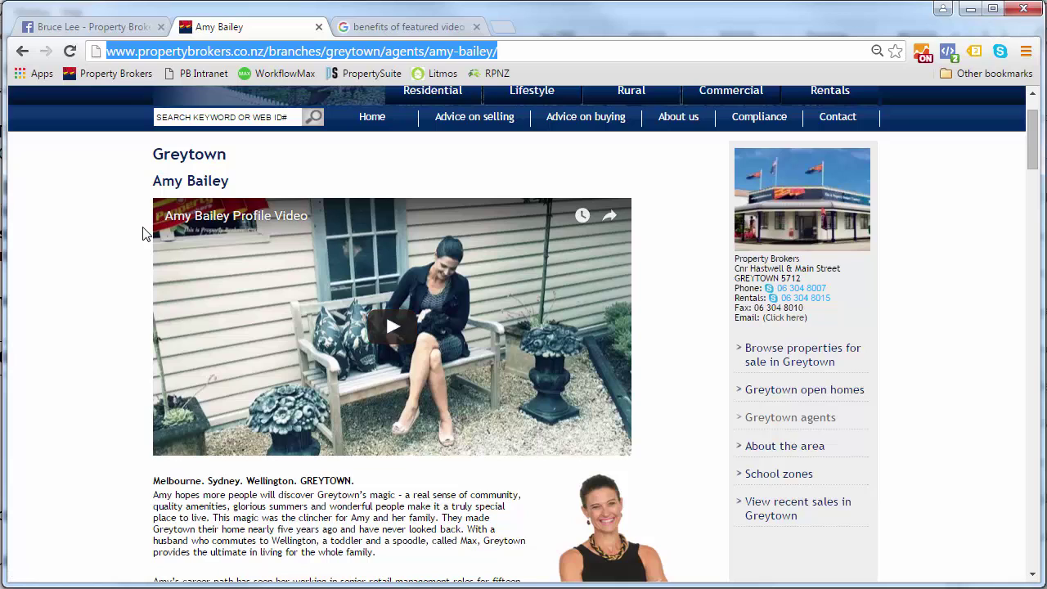
{"action": "left_click", "coordinate": [522, 50]}
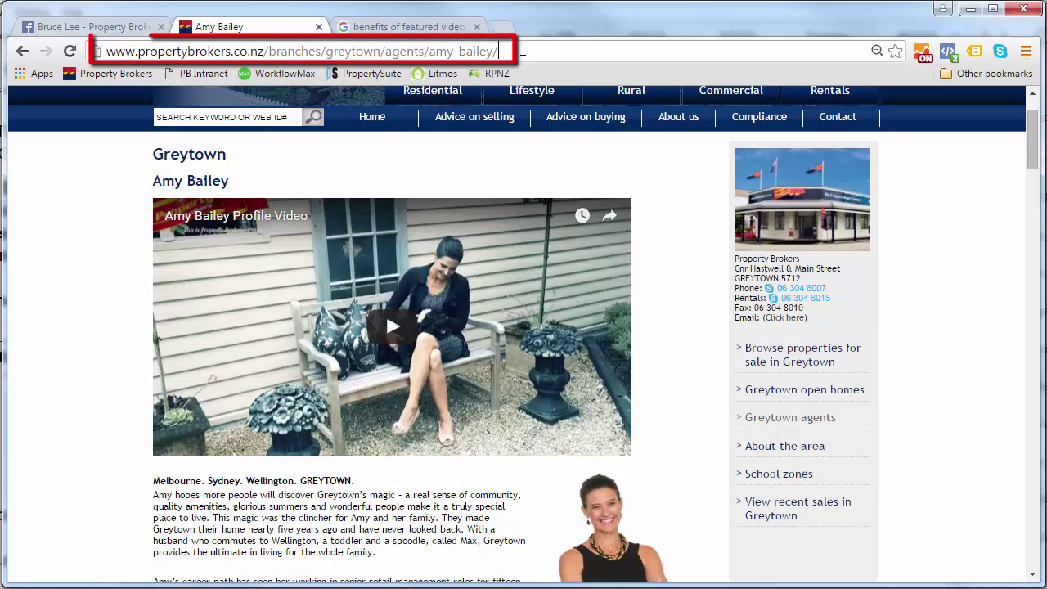
{"action": "key", "text": "ctrl+a"}
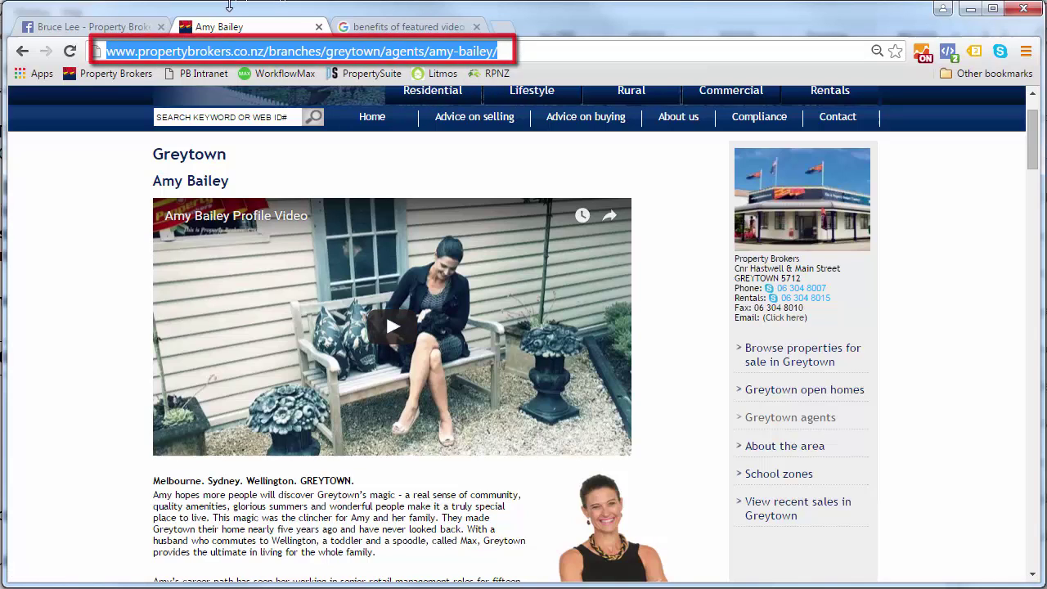
Step: Paste the agent page address into the Learn More URL field
{"action": "left_click", "coordinate": [96, 25]}
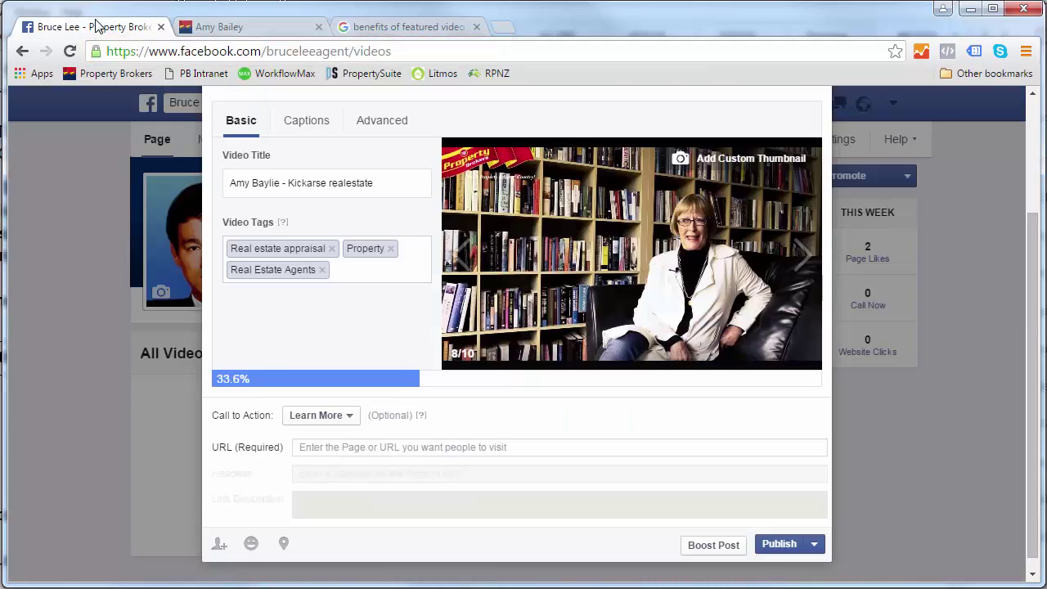
{"action": "left_click", "coordinate": [330, 449]}
{"action": "type", "text": "http://www.propertybrokers.co.nz/branches/greytown/agents/amy-bailey/"}
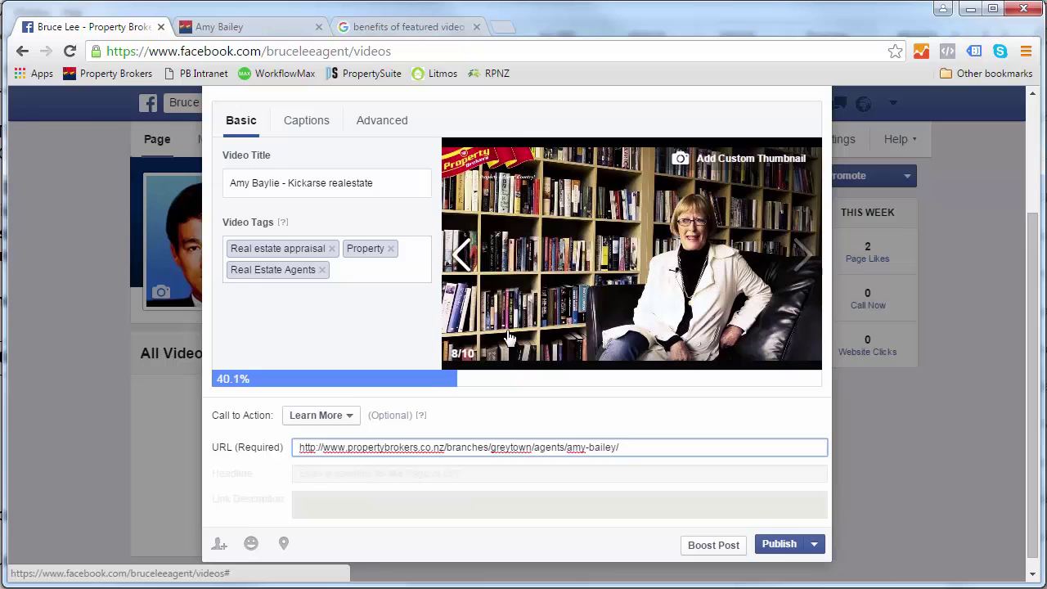
Step: Choose the sofa shot (7/10) as thumbnail and publish the video
{"action": "left_click", "coordinate": [806, 257]}
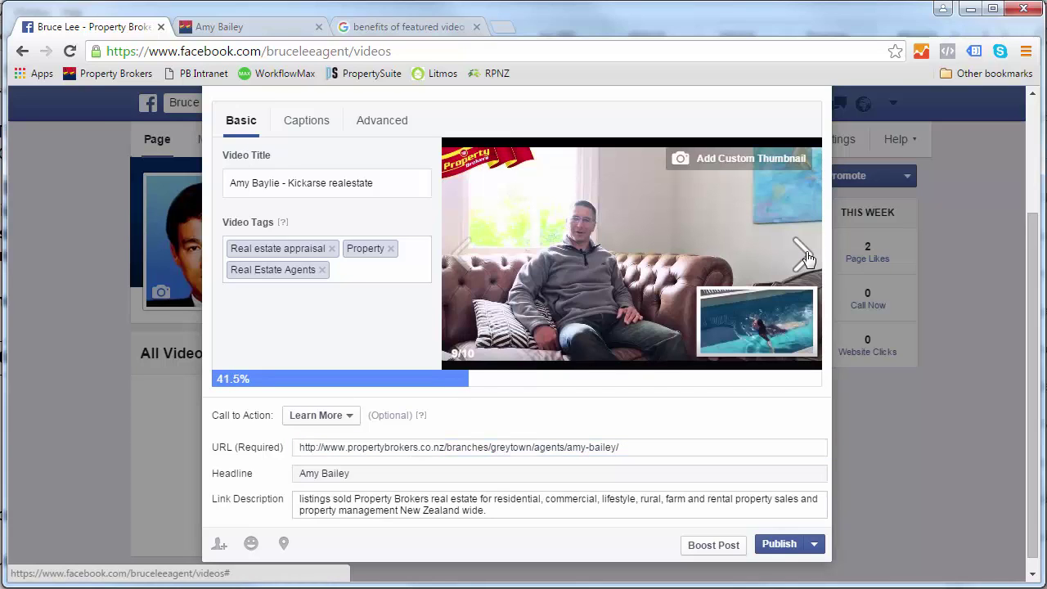
{"action": "left_click", "coordinate": [806, 256]}
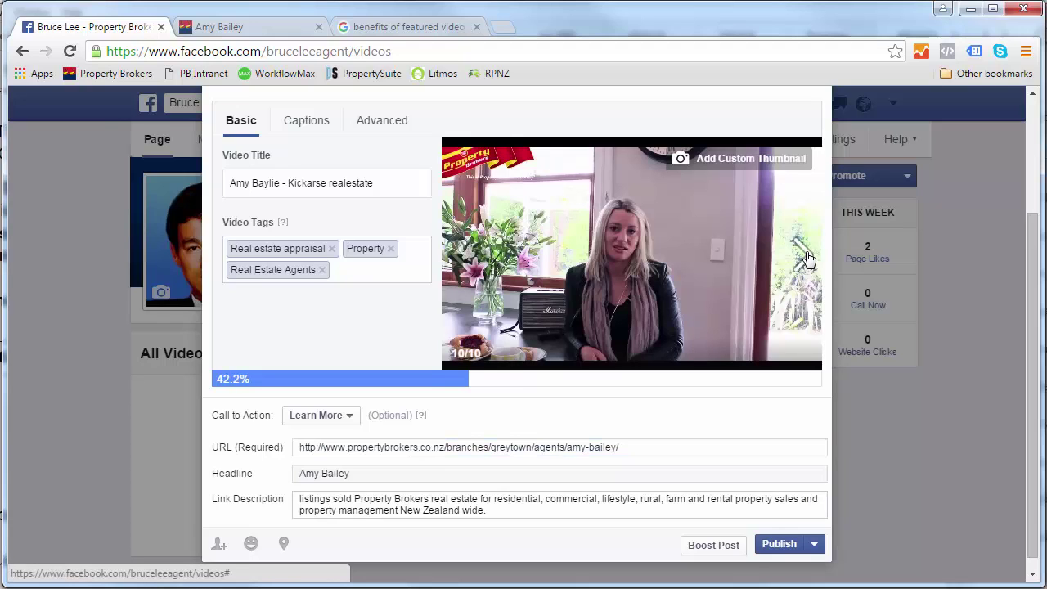
{"action": "left_click", "coordinate": [803, 255]}
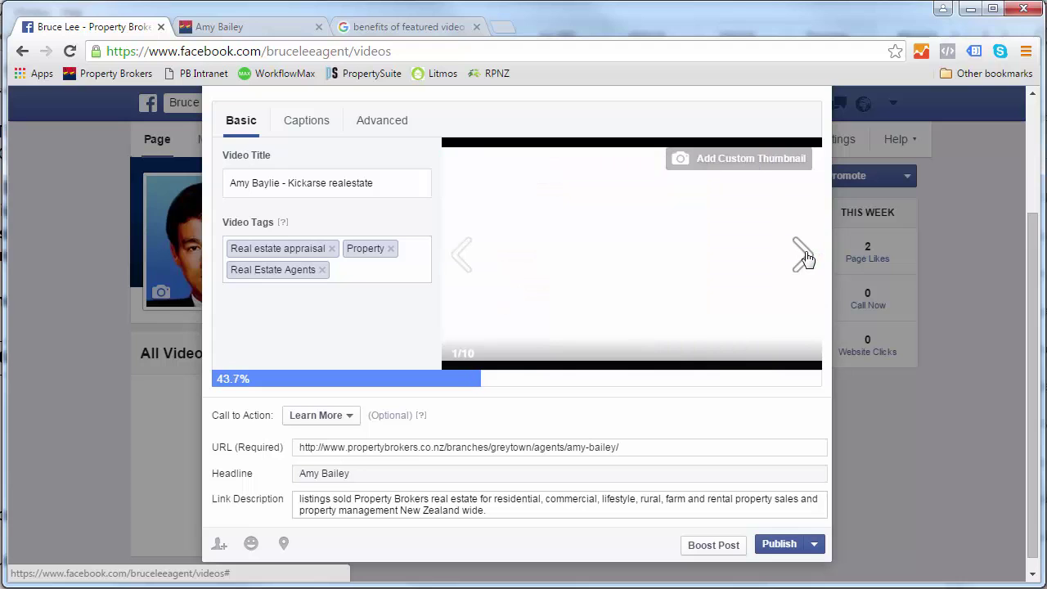
{"action": "left_click", "coordinate": [803, 256]}
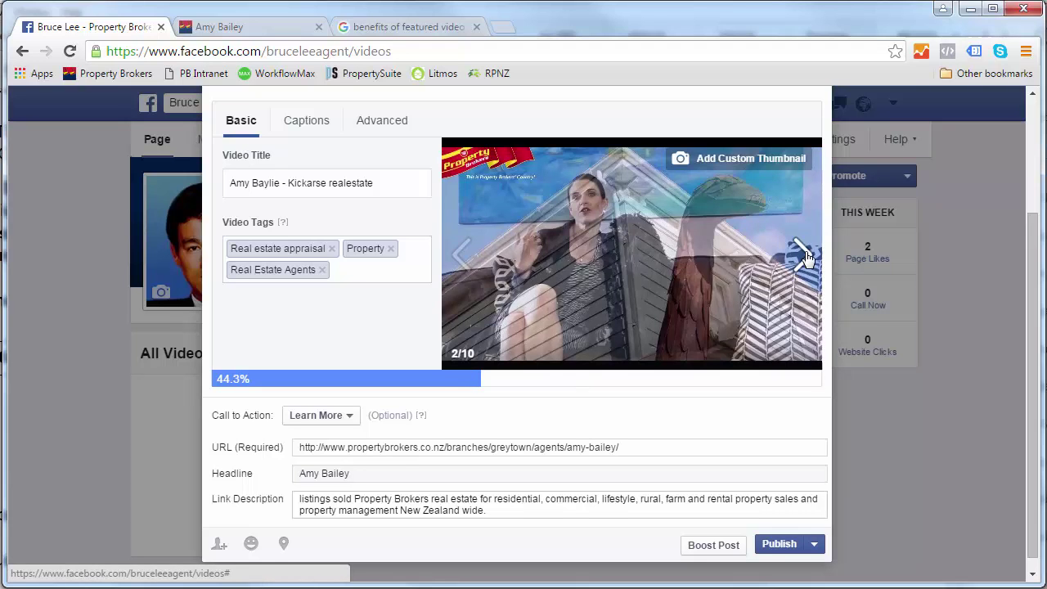
{"action": "left_click", "coordinate": [803, 255]}
{"action": "left_click", "coordinate": [803, 255]}
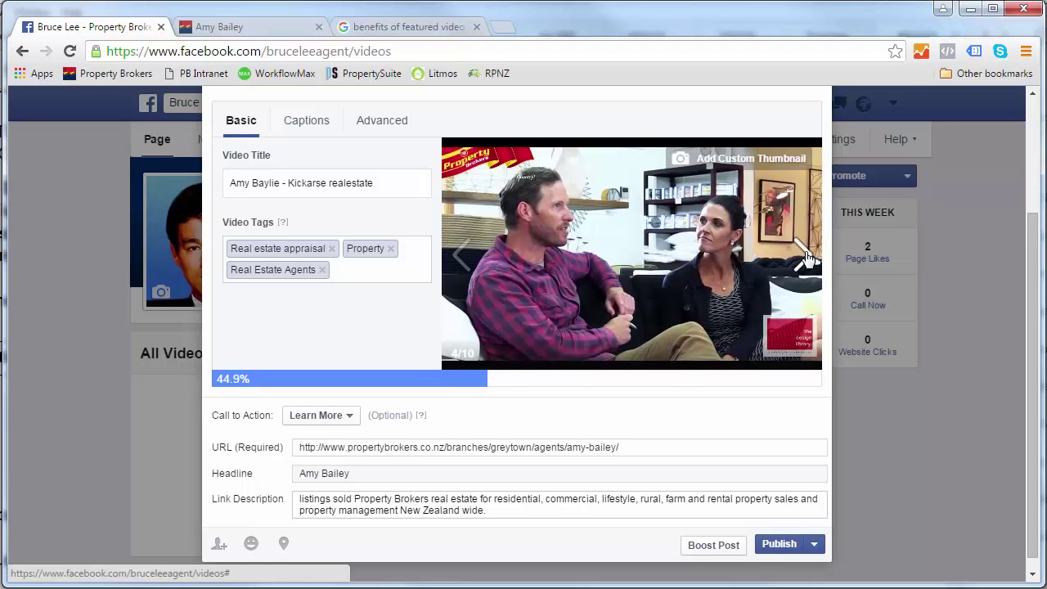
{"action": "left_click", "coordinate": [804, 255]}
{"action": "left_click", "coordinate": [804, 255]}
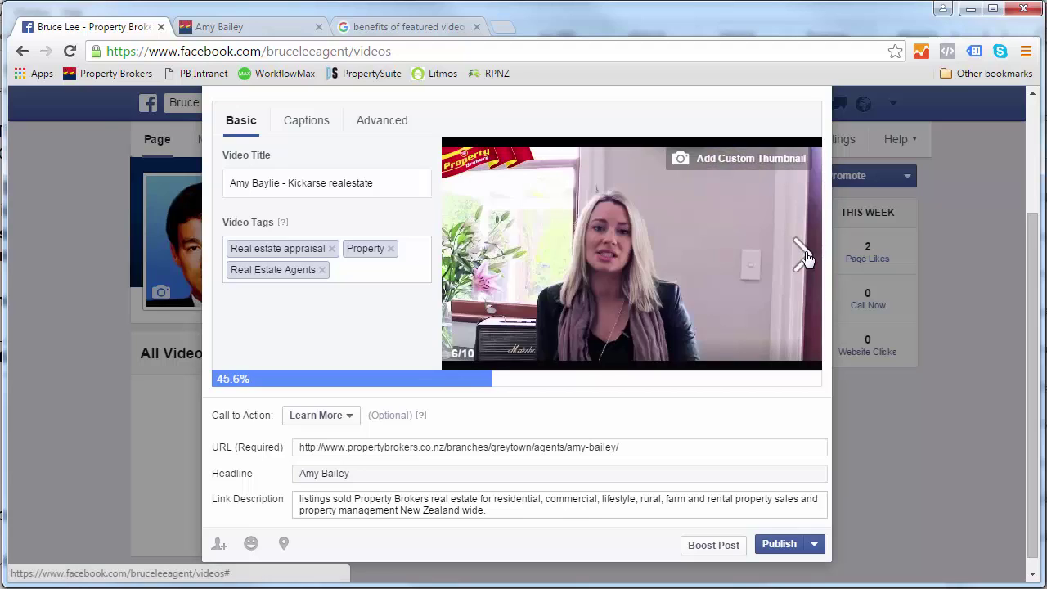
{"action": "left_click", "coordinate": [803, 256]}
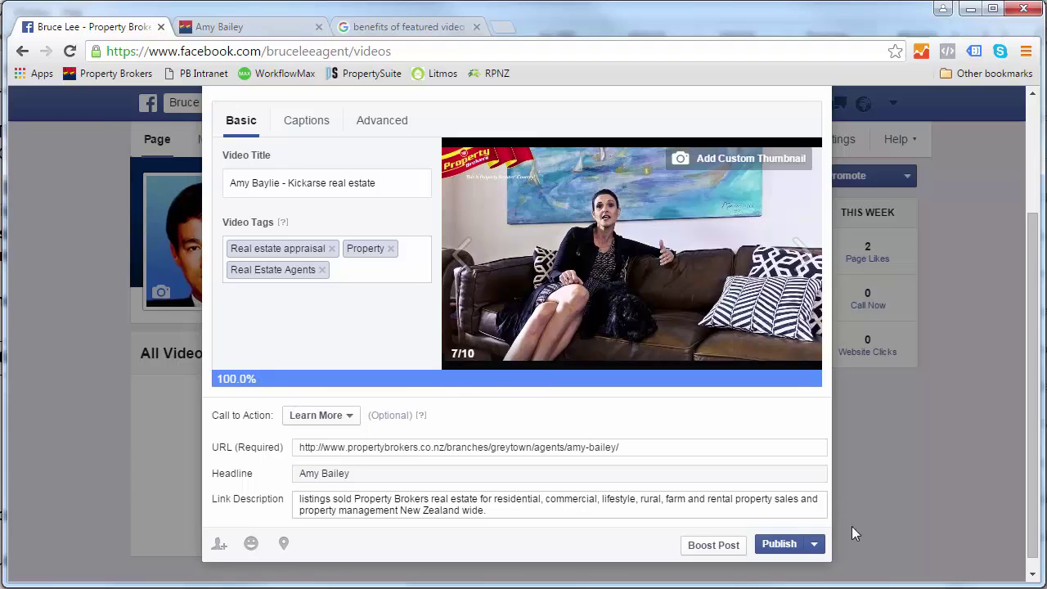
{"action": "left_click", "coordinate": [781, 546]}
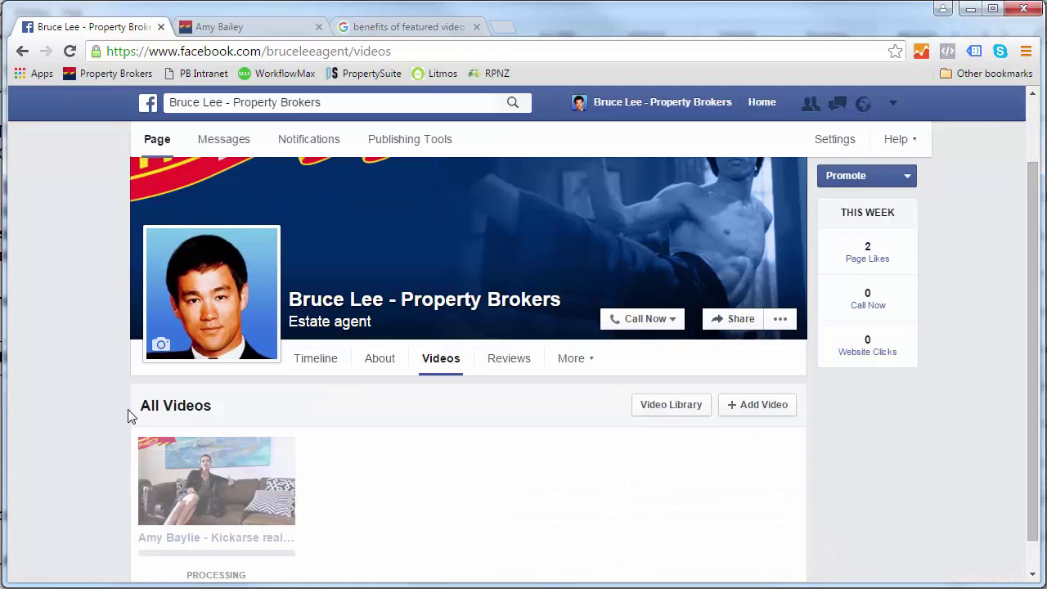
Step: Find the new video post on the Timeline and check its options menu
{"action": "scroll", "coordinate": [331, 503], "scroll_direction": "down", "scroll_amount": 1}
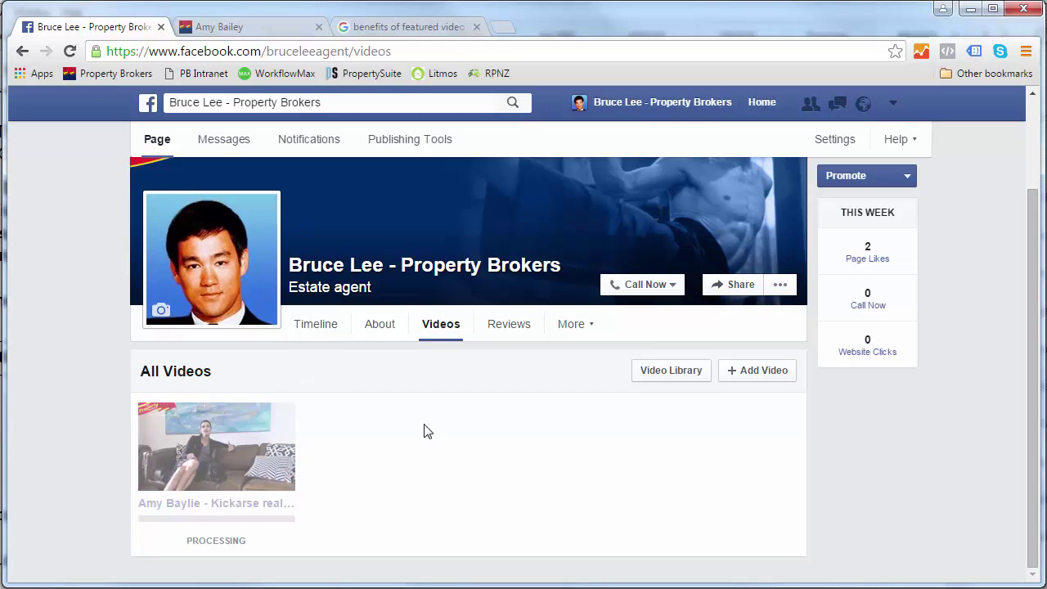
{"action": "left_click", "coordinate": [316, 324]}
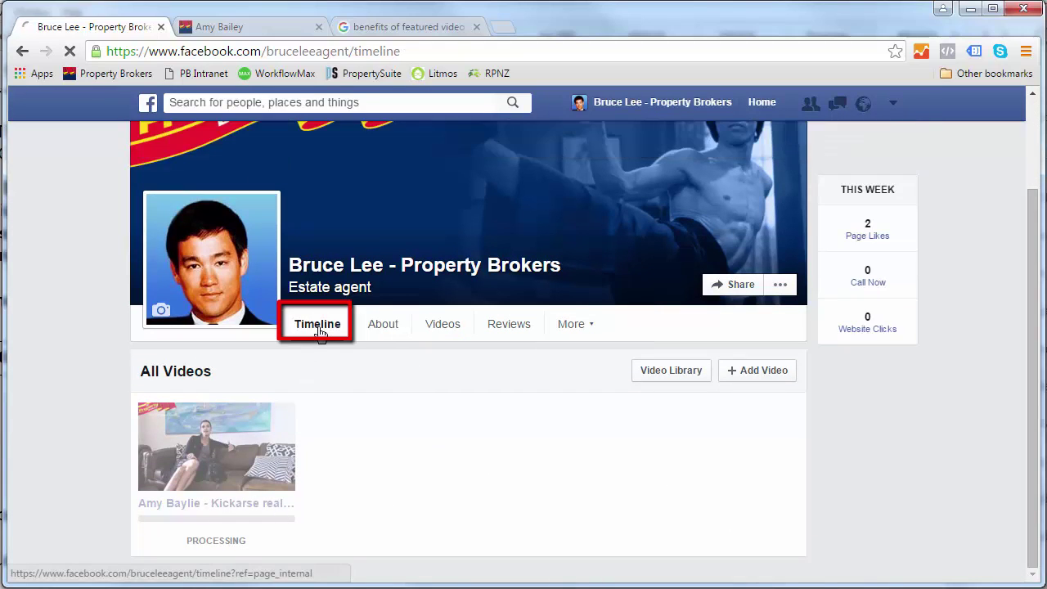
{"action": "scroll", "coordinate": [82, 418], "scroll_direction": "down", "scroll_amount": 5}
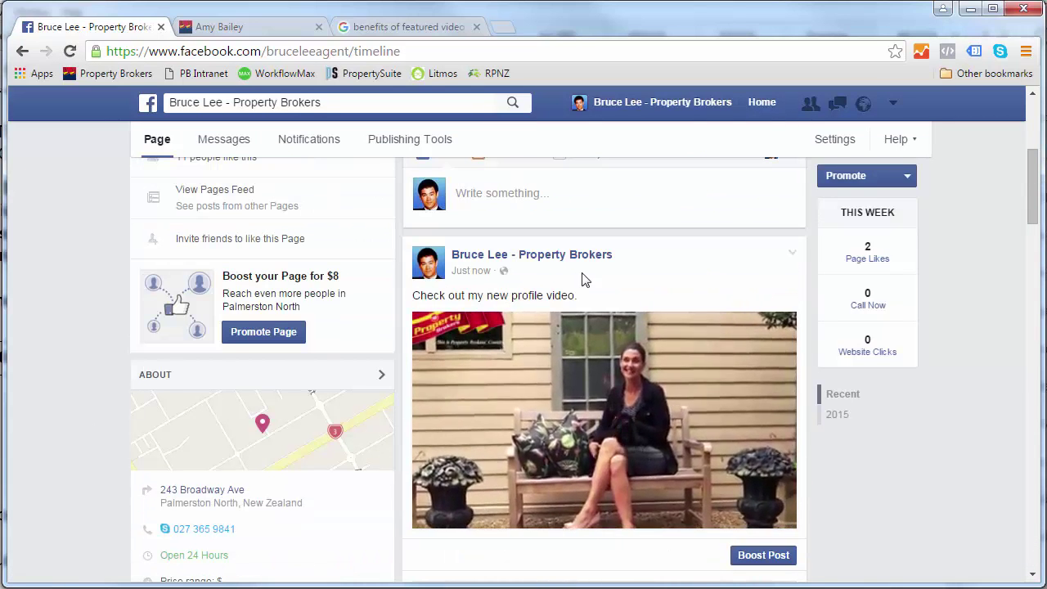
{"action": "scroll", "coordinate": [708, 325], "scroll_direction": "up", "scroll_amount": 1}
{"action": "scroll", "coordinate": [482, 472], "scroll_direction": "down", "scroll_amount": 2}
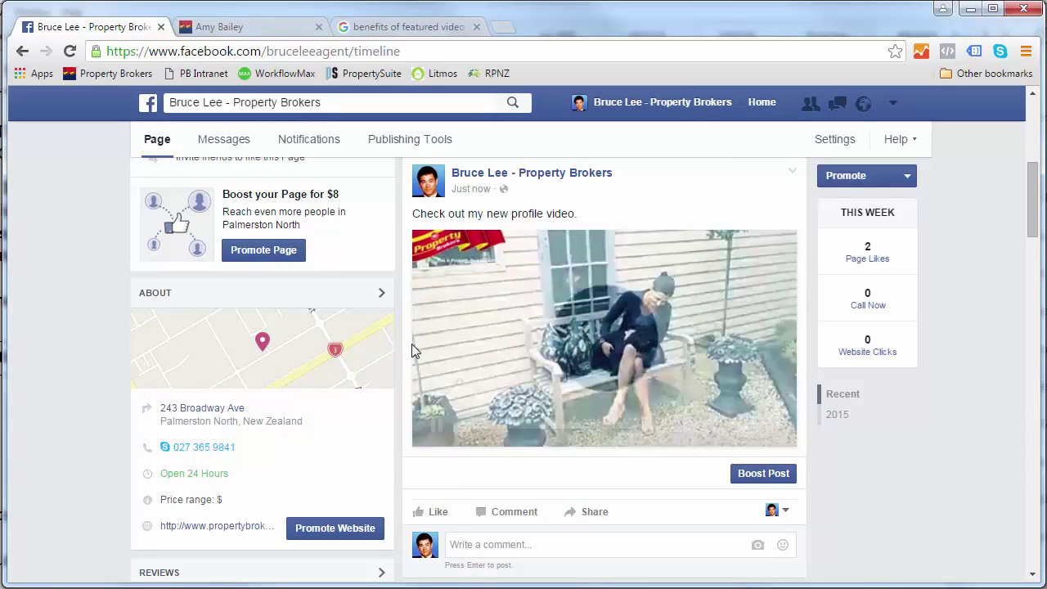
{"action": "scroll", "coordinate": [896, 460], "scroll_direction": "up", "scroll_amount": 1}
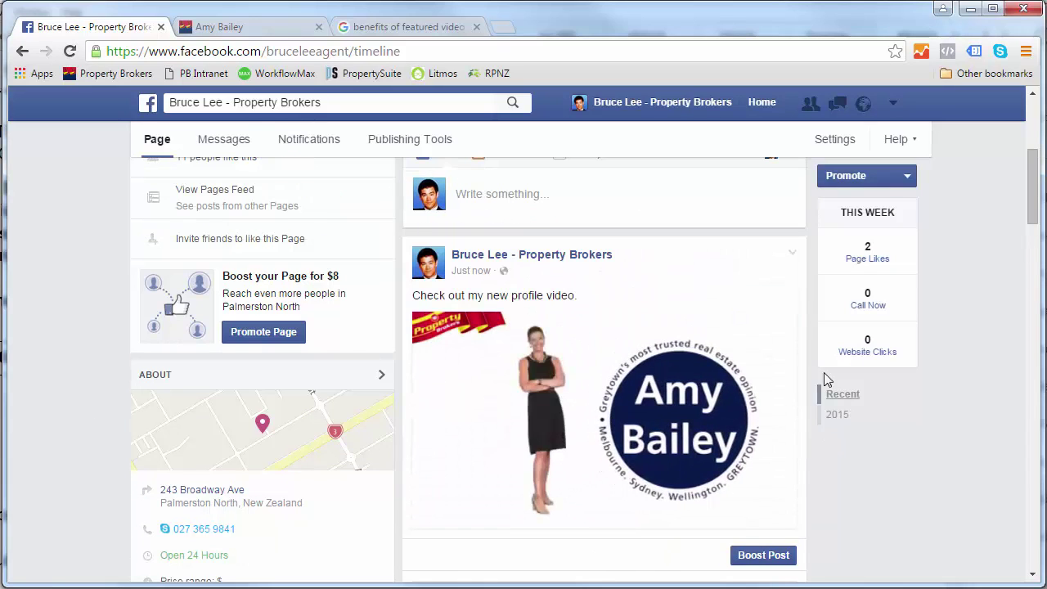
{"action": "left_click", "coordinate": [792, 256]}
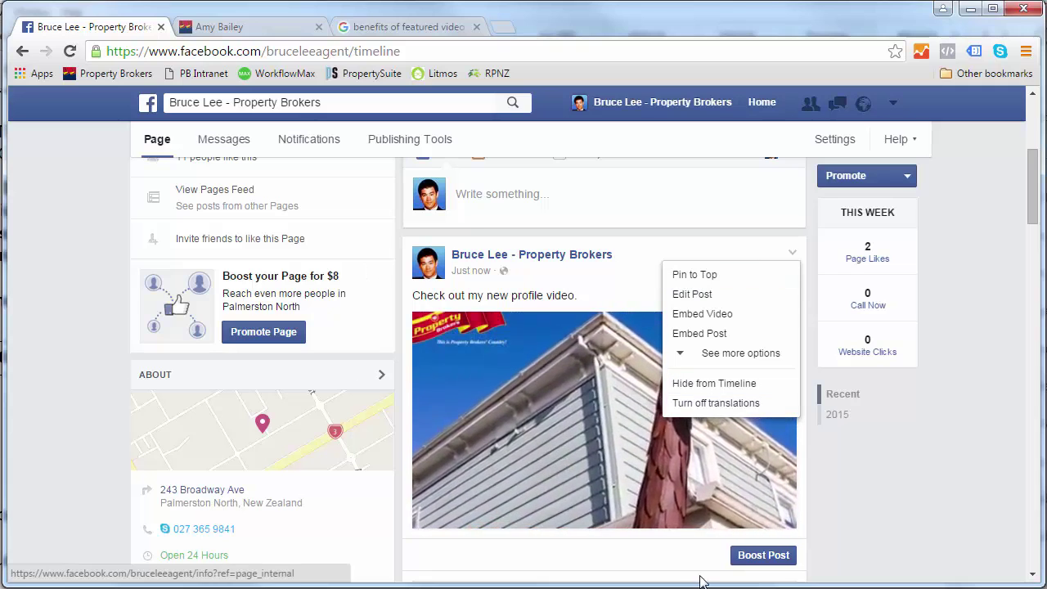
{"action": "scroll", "coordinate": [859, 502], "scroll_direction": "up", "scroll_amount": 1}
{"action": "left_click", "coordinate": [883, 517]}
{"action": "scroll", "coordinate": [895, 512], "scroll_direction": "up", "scroll_amount": 2}
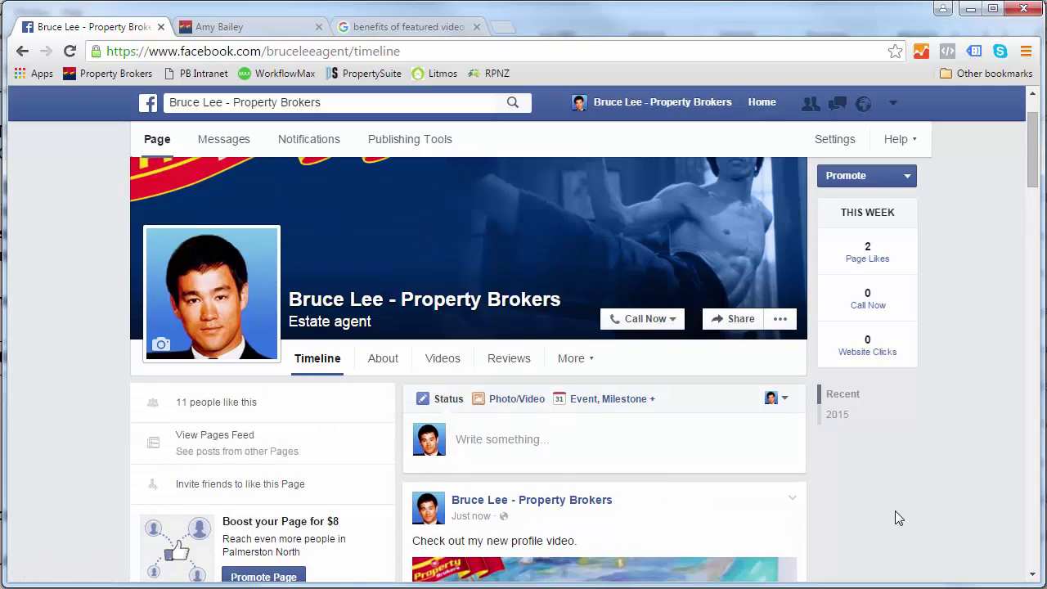
Step: From the Videos section, feature the 'Amy Baylie - Kickarse real estate' video
{"action": "left_click", "coordinate": [445, 366]}
{"action": "scroll", "coordinate": [45, 401], "scroll_direction": "down", "scroll_amount": 3}
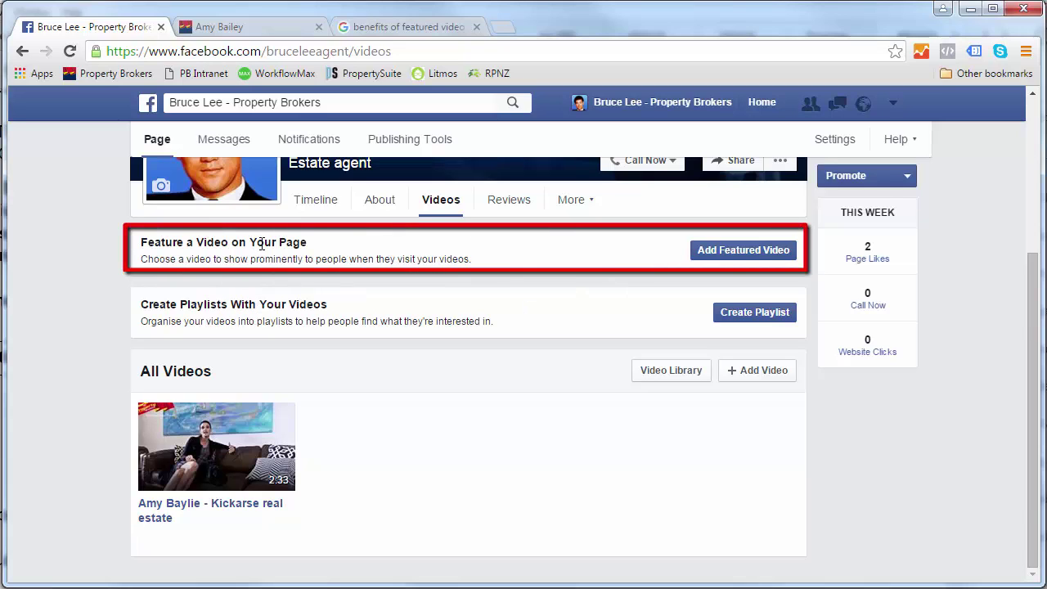
{"action": "left_click", "coordinate": [765, 255]}
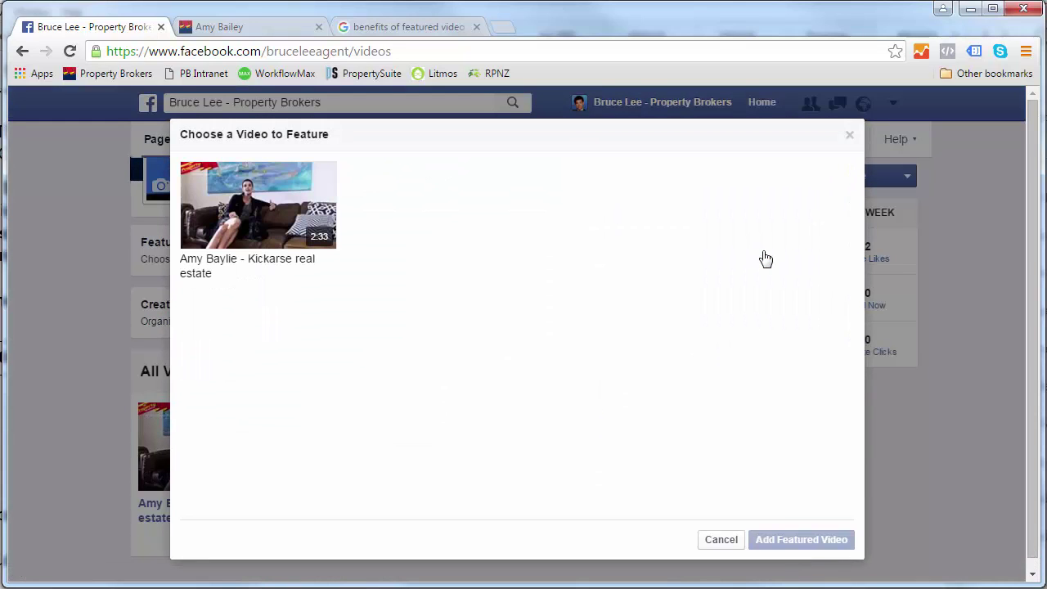
{"action": "left_click", "coordinate": [273, 209]}
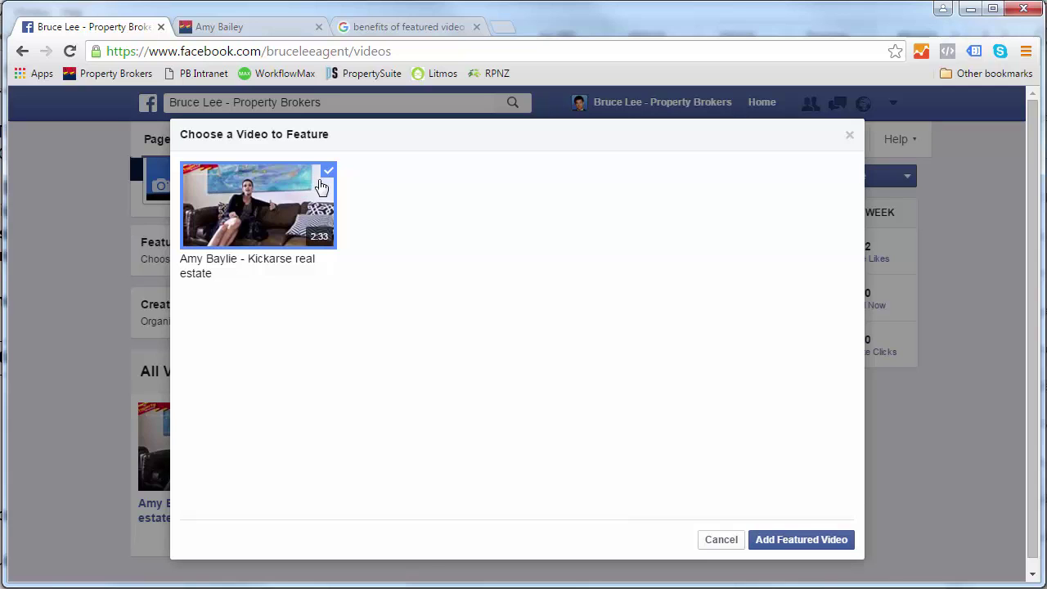
{"action": "left_click", "coordinate": [816, 532]}
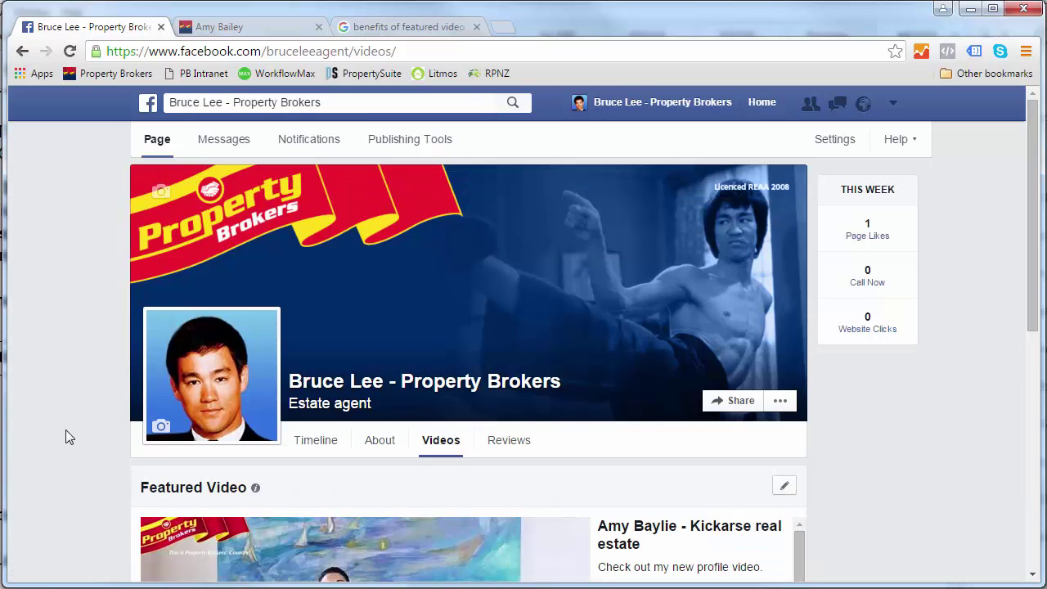
Step: Return to the page timeline and scroll down to the sidebar's Videos section
{"action": "scroll", "coordinate": [66, 429], "scroll_direction": "down", "scroll_amount": 1}
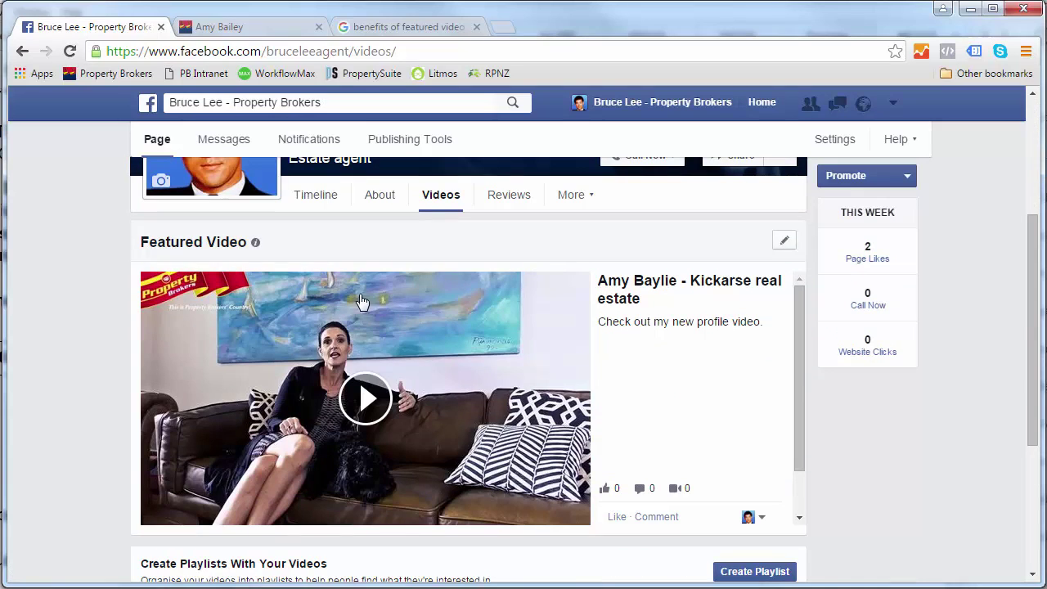
{"action": "scroll", "coordinate": [59, 366], "scroll_direction": "up", "scroll_amount": 1}
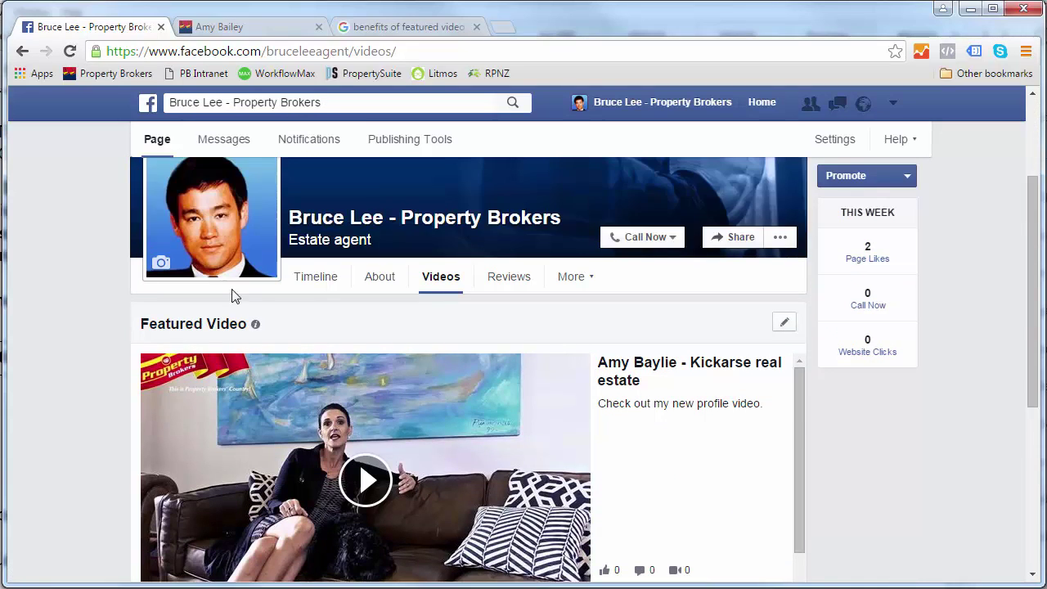
{"action": "left_click", "coordinate": [316, 278]}
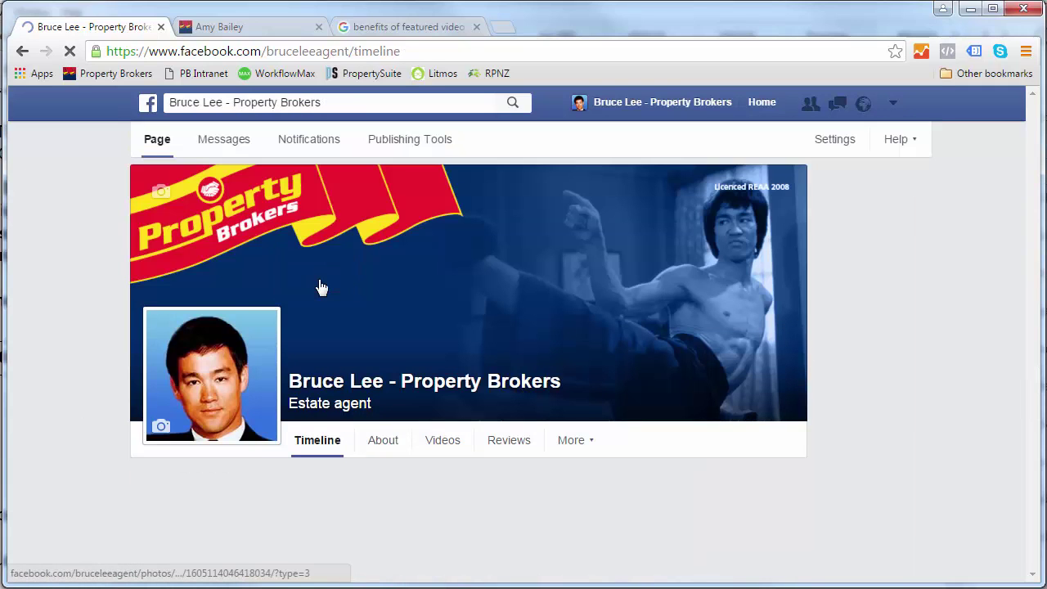
{"action": "scroll", "coordinate": [63, 331], "scroll_direction": "down", "scroll_amount": 2}
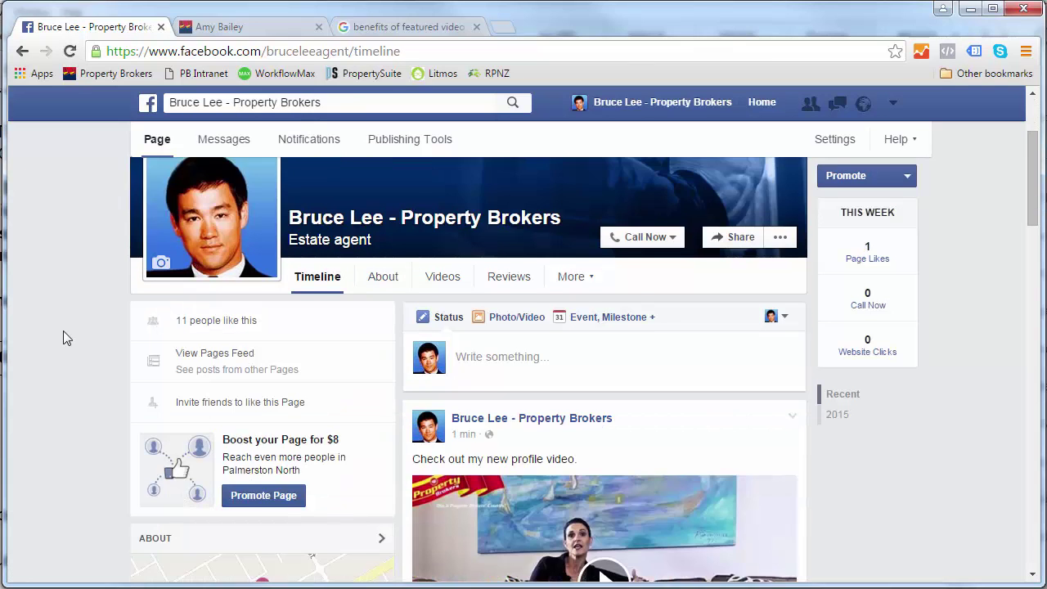
{"action": "scroll", "coordinate": [63, 331], "scroll_direction": "down", "scroll_amount": 1}
{"action": "scroll", "coordinate": [63, 330], "scroll_direction": "down", "scroll_amount": 1}
{"action": "scroll", "coordinate": [63, 331], "scroll_direction": "down", "scroll_amount": 2}
{"action": "scroll", "coordinate": [82, 344], "scroll_direction": "down", "scroll_amount": 1}
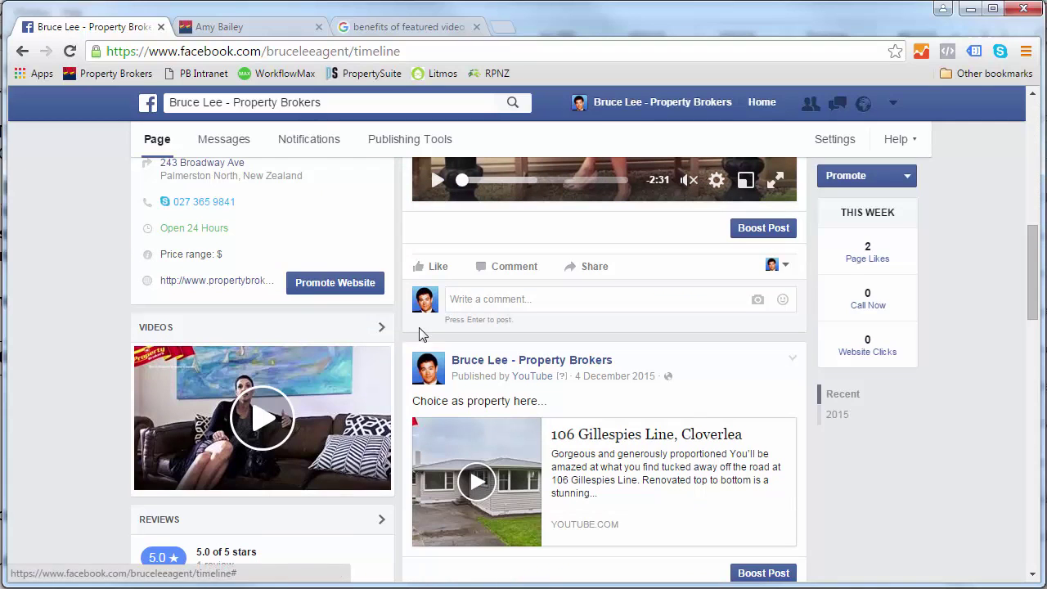
{"action": "left_click", "coordinate": [264, 419]}
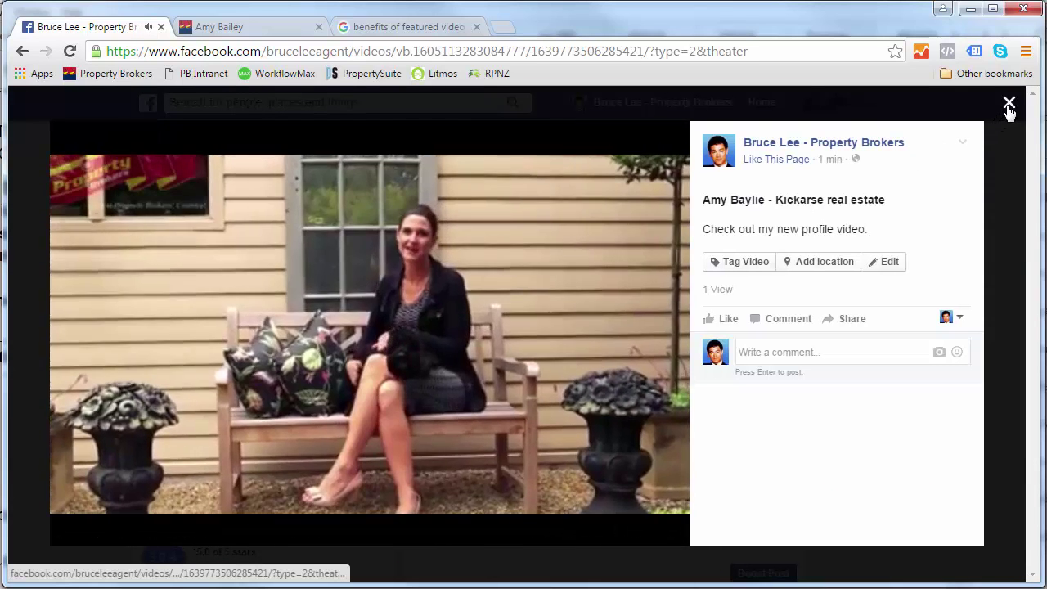
{"action": "left_click", "coordinate": [1008, 104]}
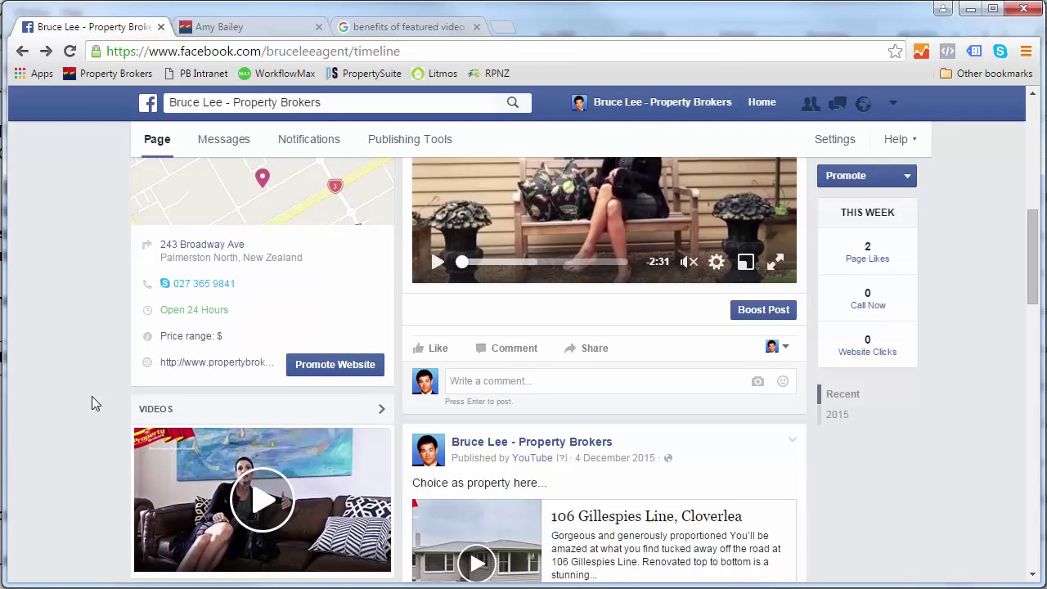
{"action": "scroll", "coordinate": [93, 394], "scroll_direction": "up", "scroll_amount": 2}
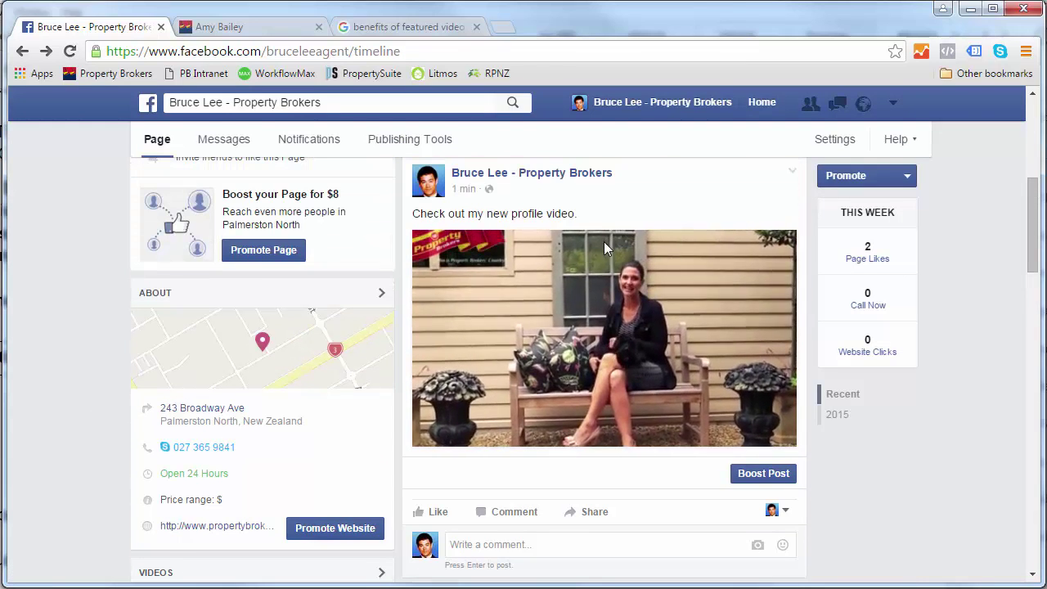